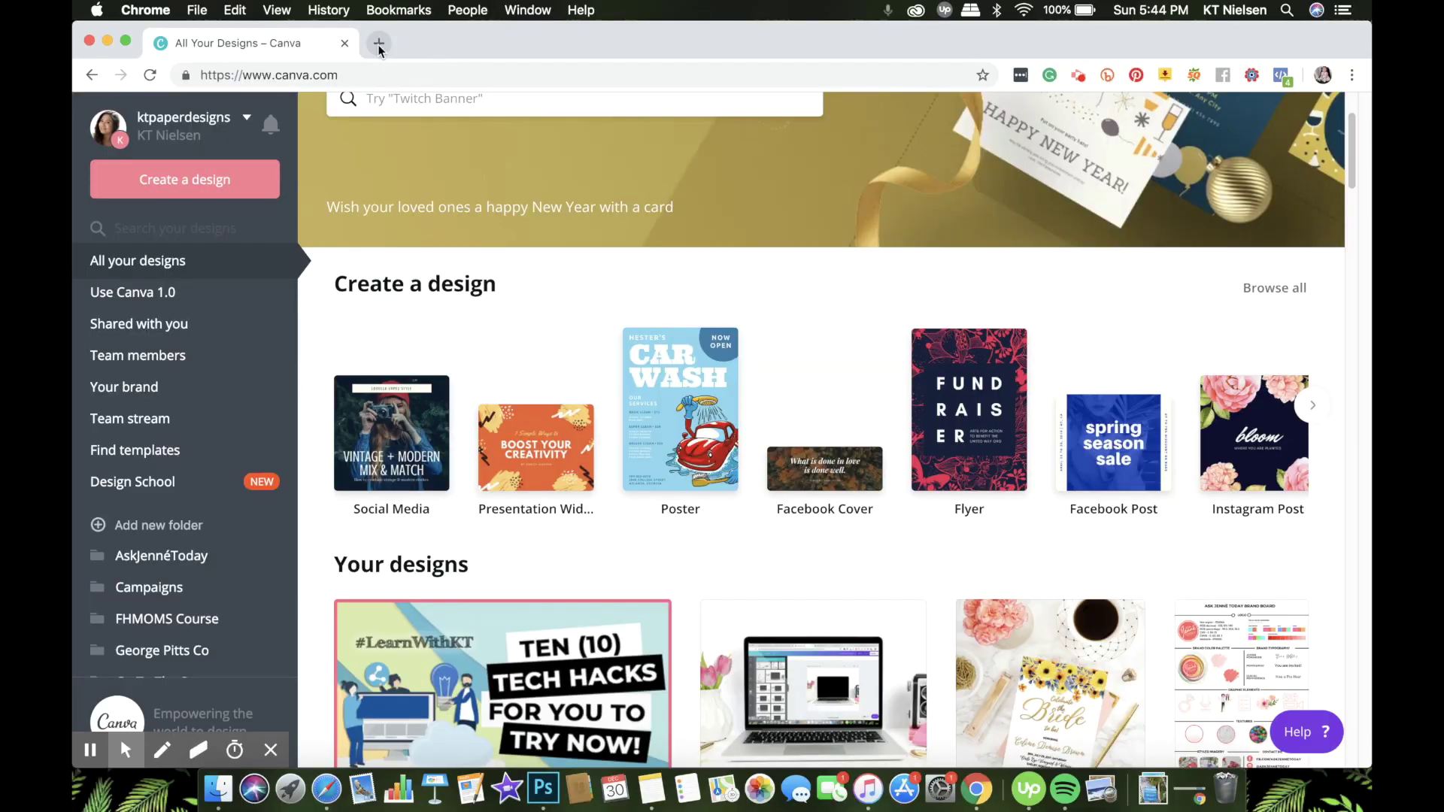
Search Google for the eyedropper tool and install the Eye Dropper extension from the Chrome Web Store.
{"action": "left_click", "coordinate": [379, 44]}
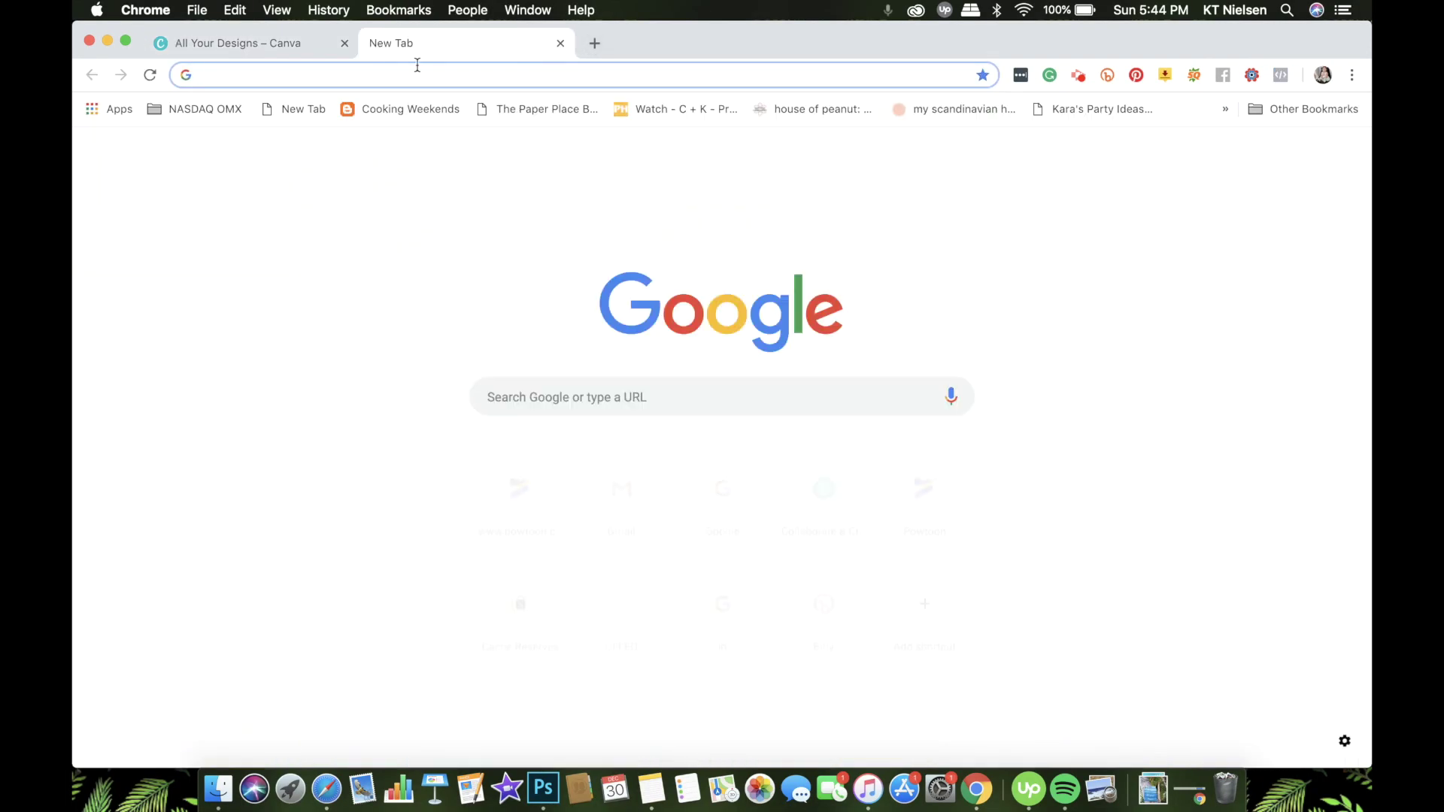
{"action": "type", "text": "eyedropp"}
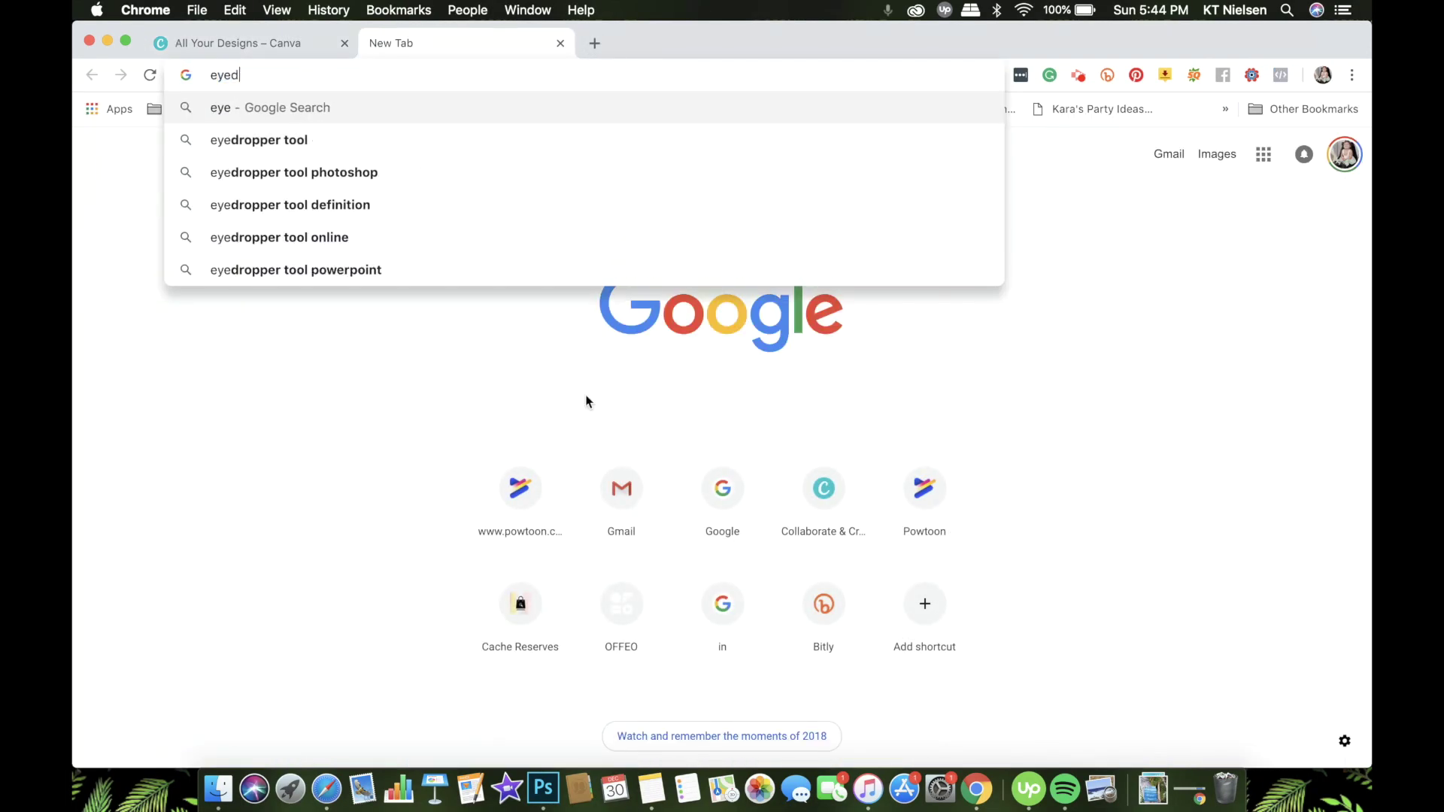
{"action": "key", "text": "Return"}
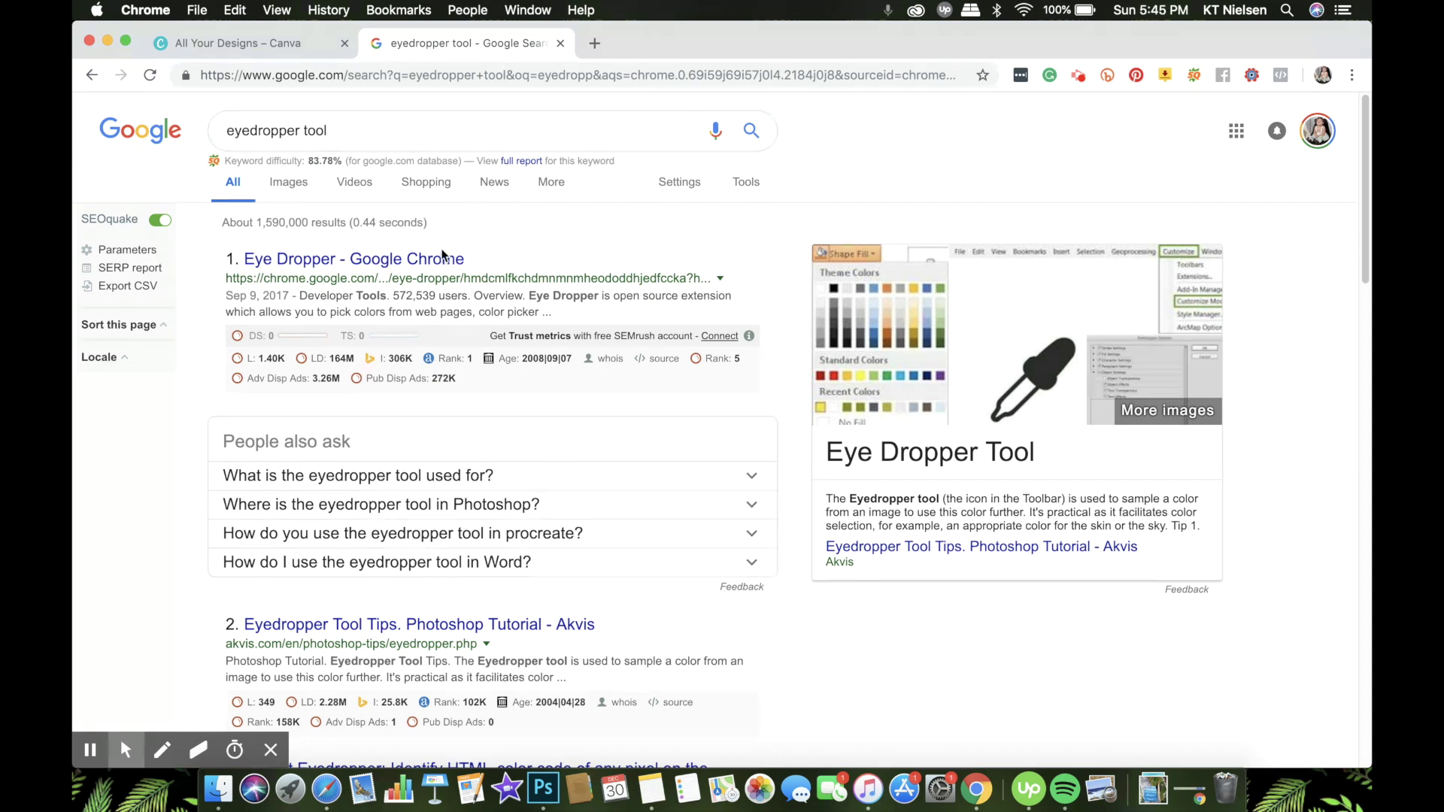
{"action": "left_click", "coordinate": [331, 260]}
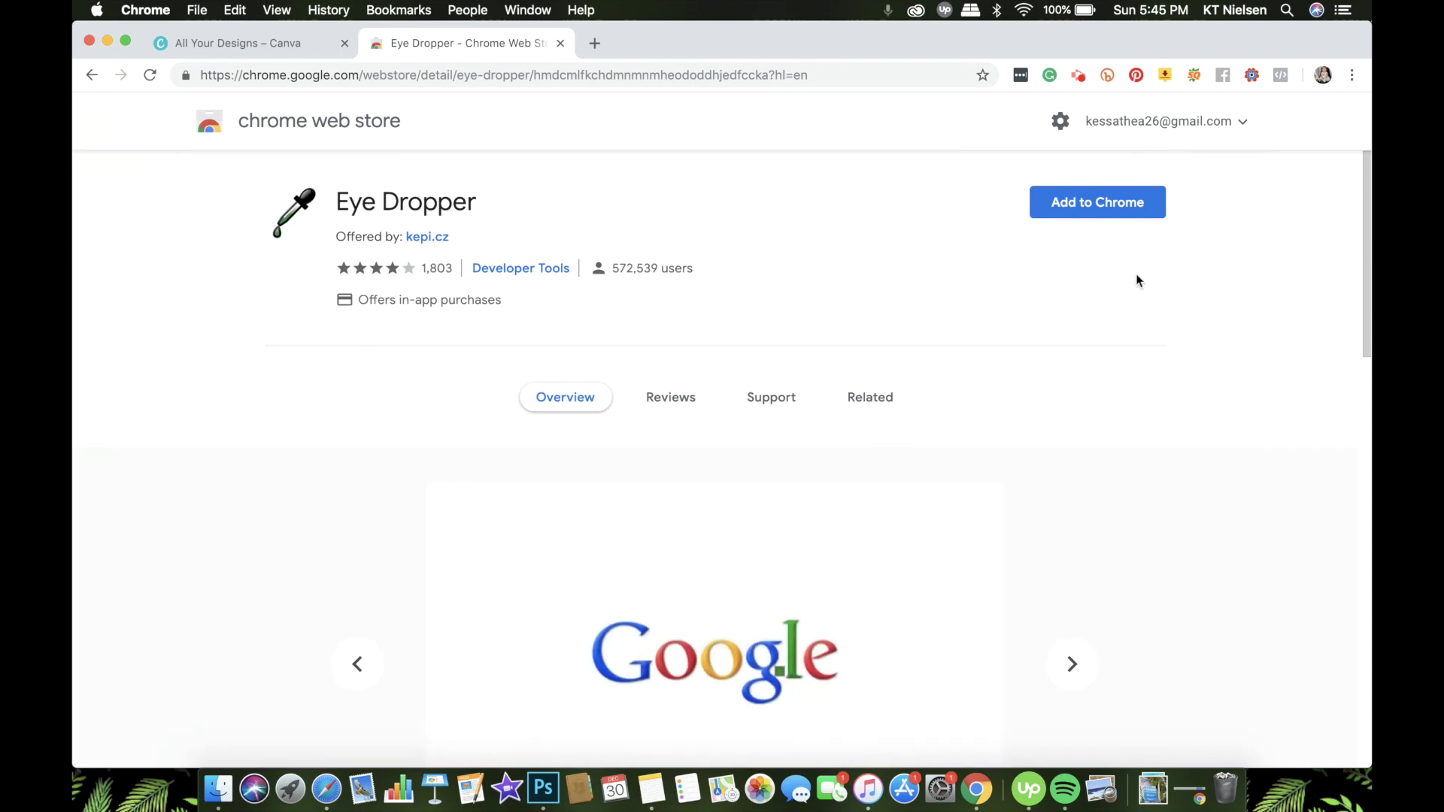
{"action": "left_click", "coordinate": [1085, 209]}
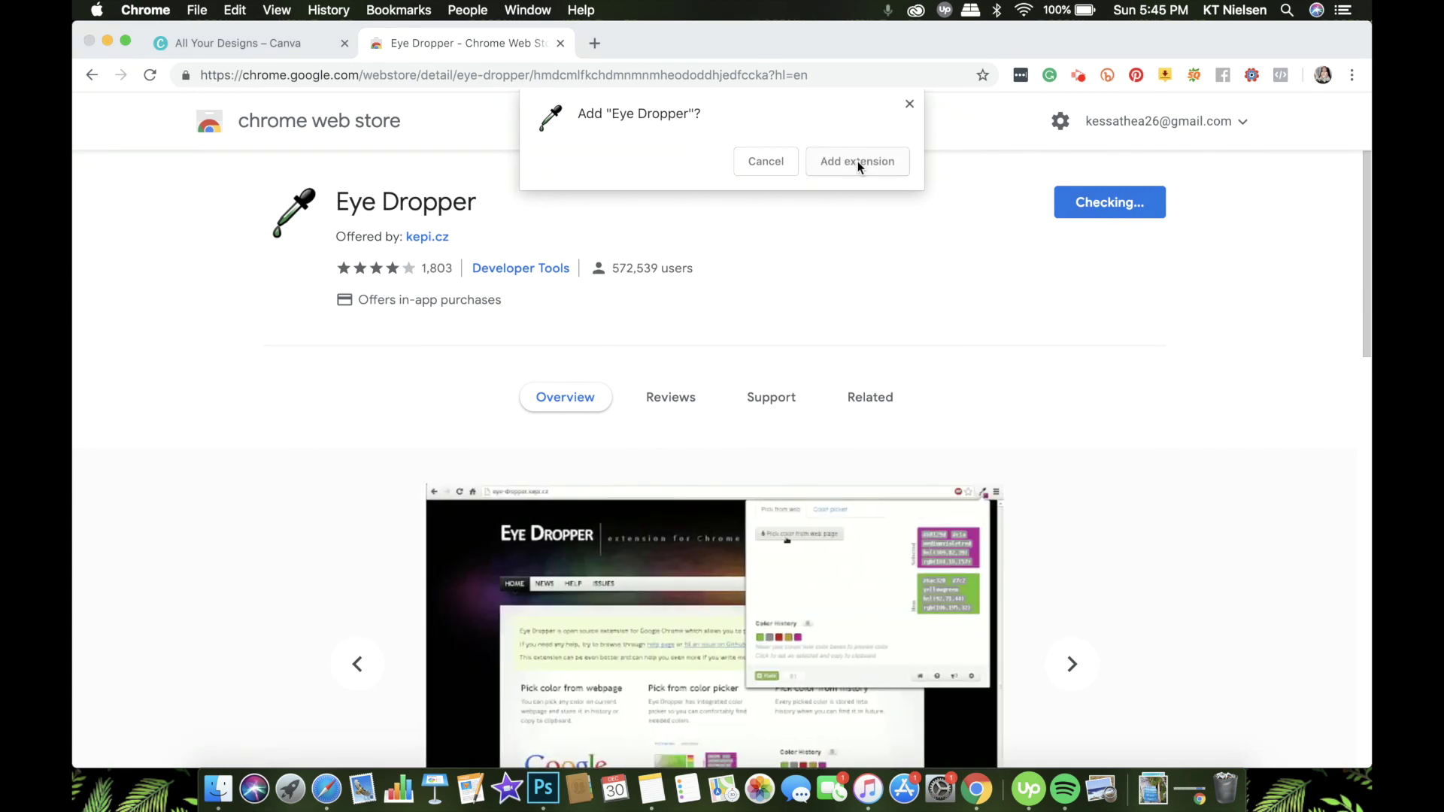
{"action": "left_click", "coordinate": [858, 161]}
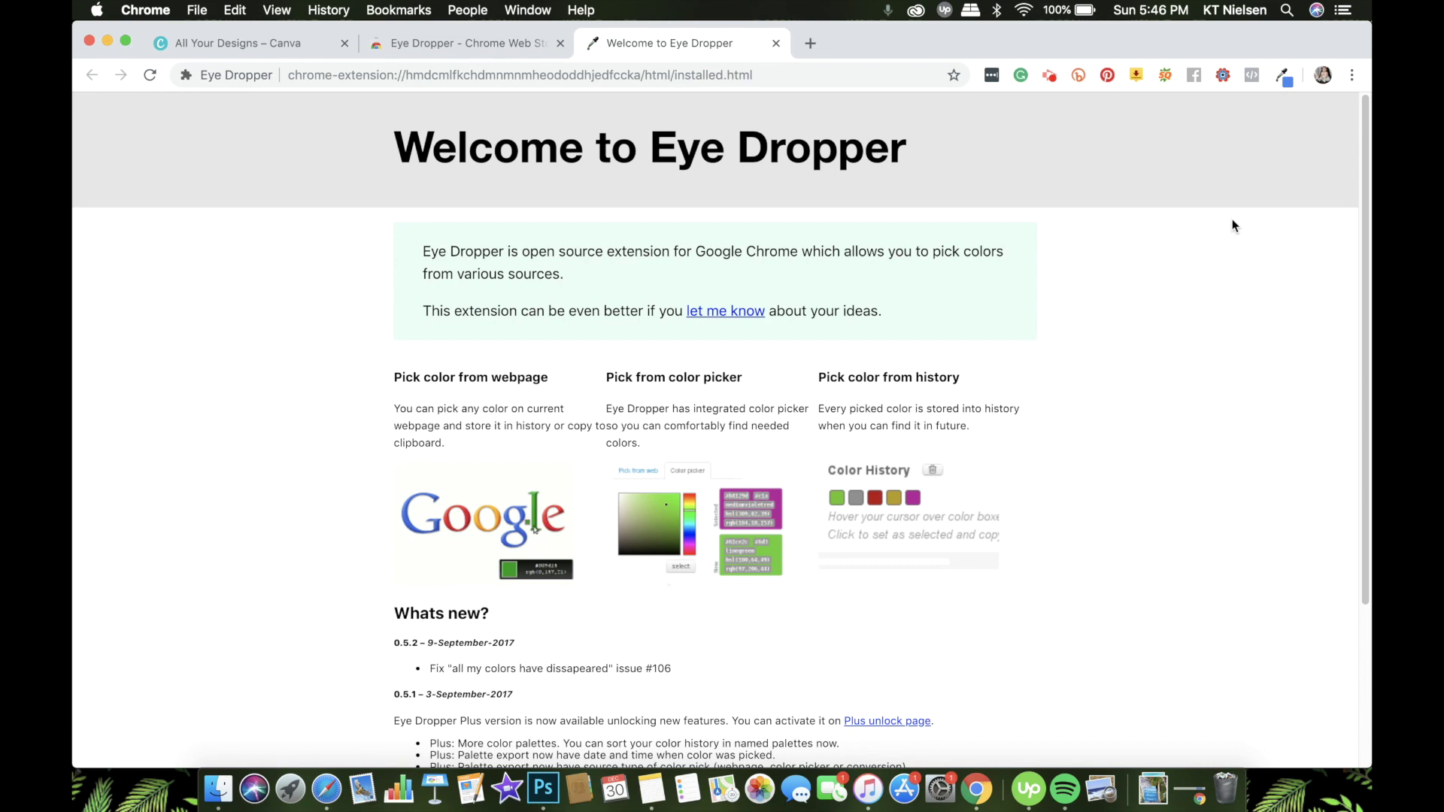
Return to Canva and create a new blank Instagram Post design.
{"action": "scroll", "coordinate": [1098, 445], "scroll_direction": "down", "scroll_amount": 3}
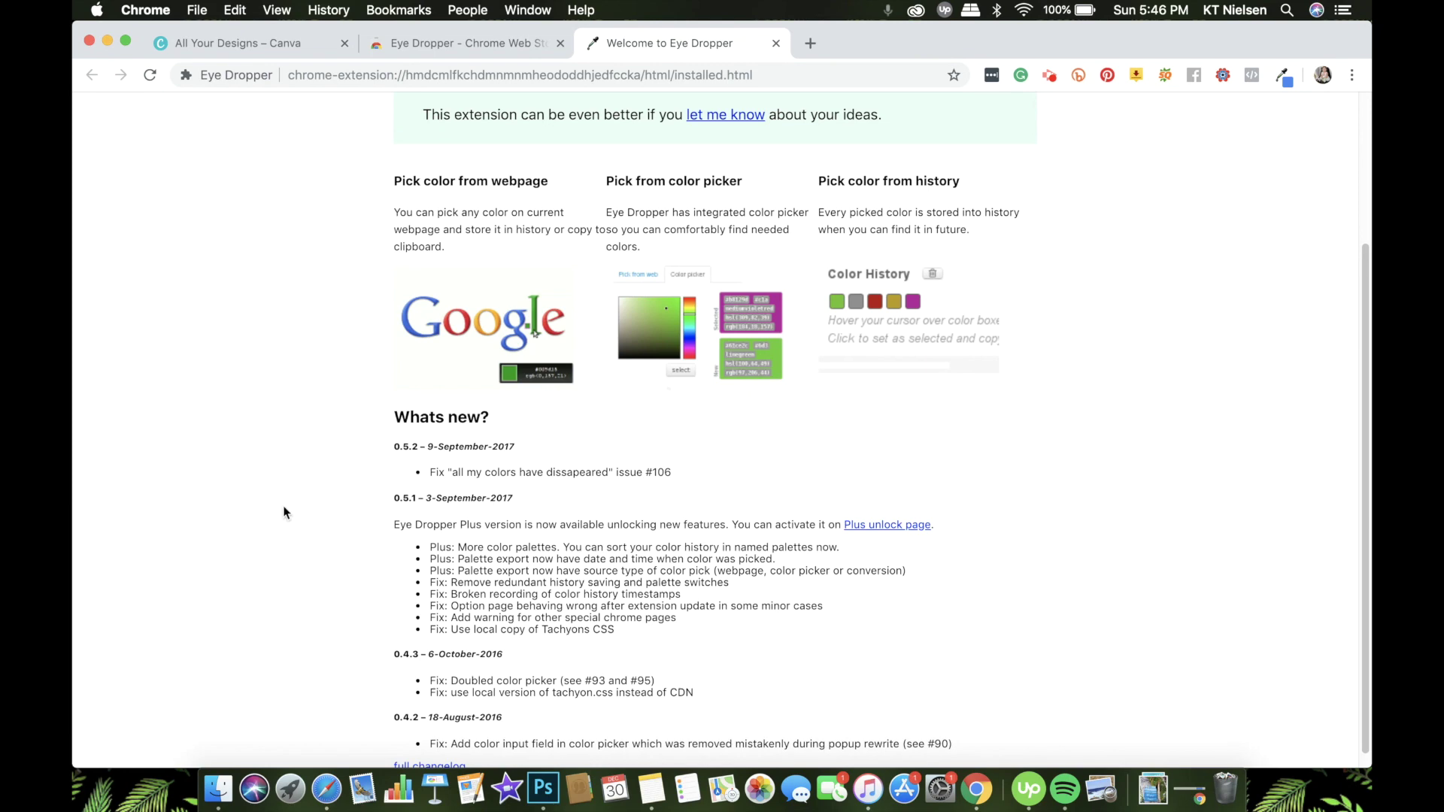
{"action": "scroll", "coordinate": [1012, 534], "scroll_direction": "up", "scroll_amount": 5}
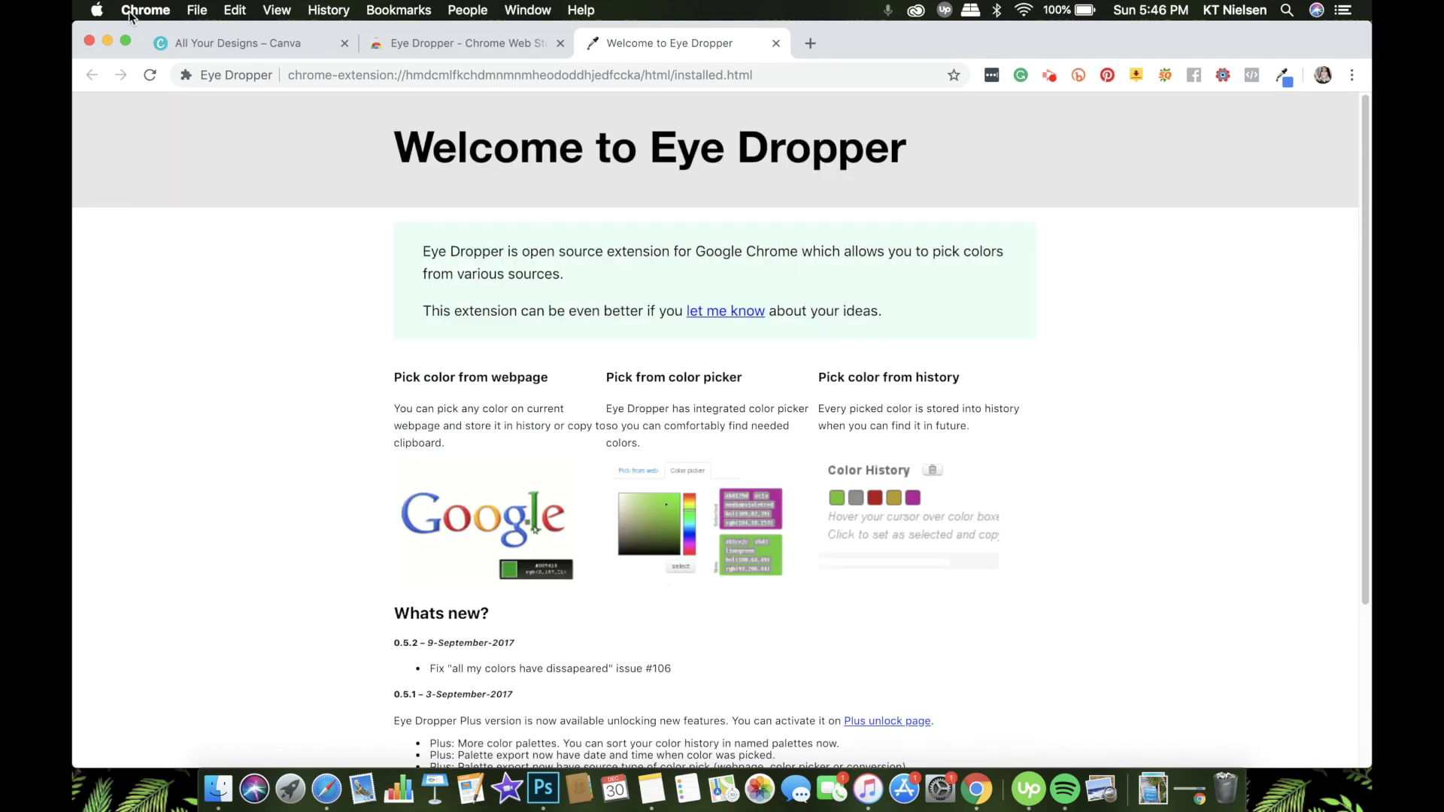
{"action": "left_click", "coordinate": [263, 43]}
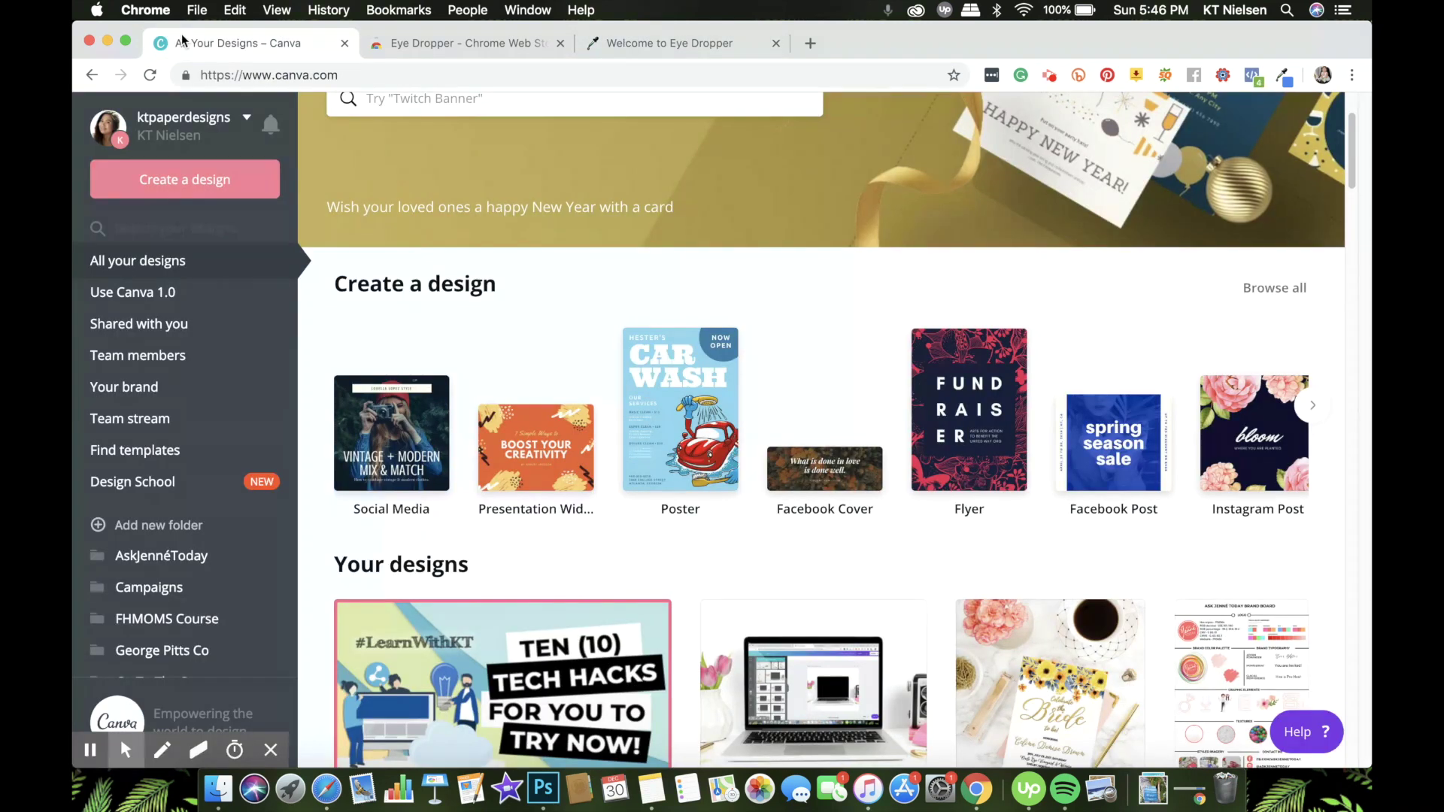
{"action": "left_click", "coordinate": [173, 184]}
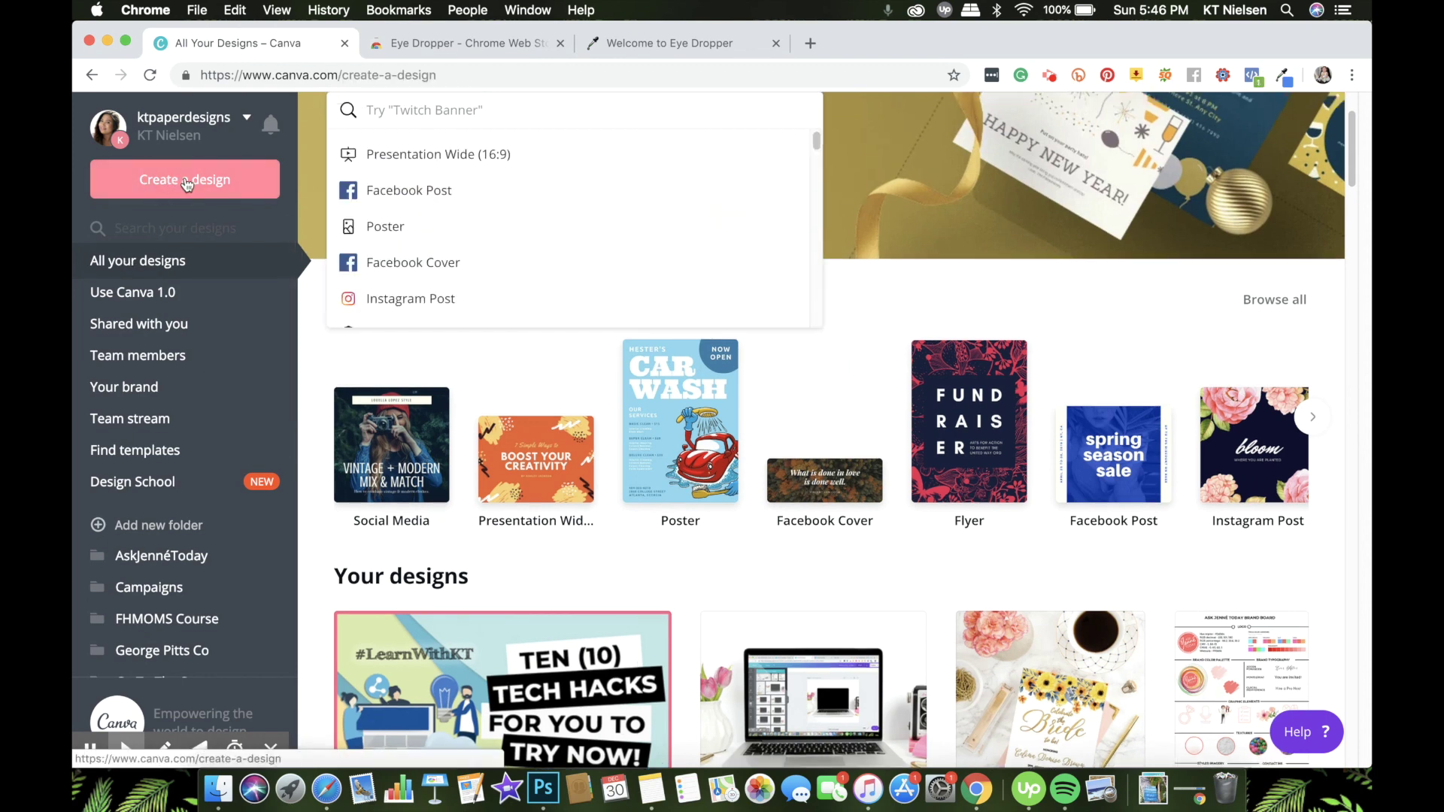
{"action": "scroll", "coordinate": [478, 218], "scroll_direction": "down", "scroll_amount": 1}
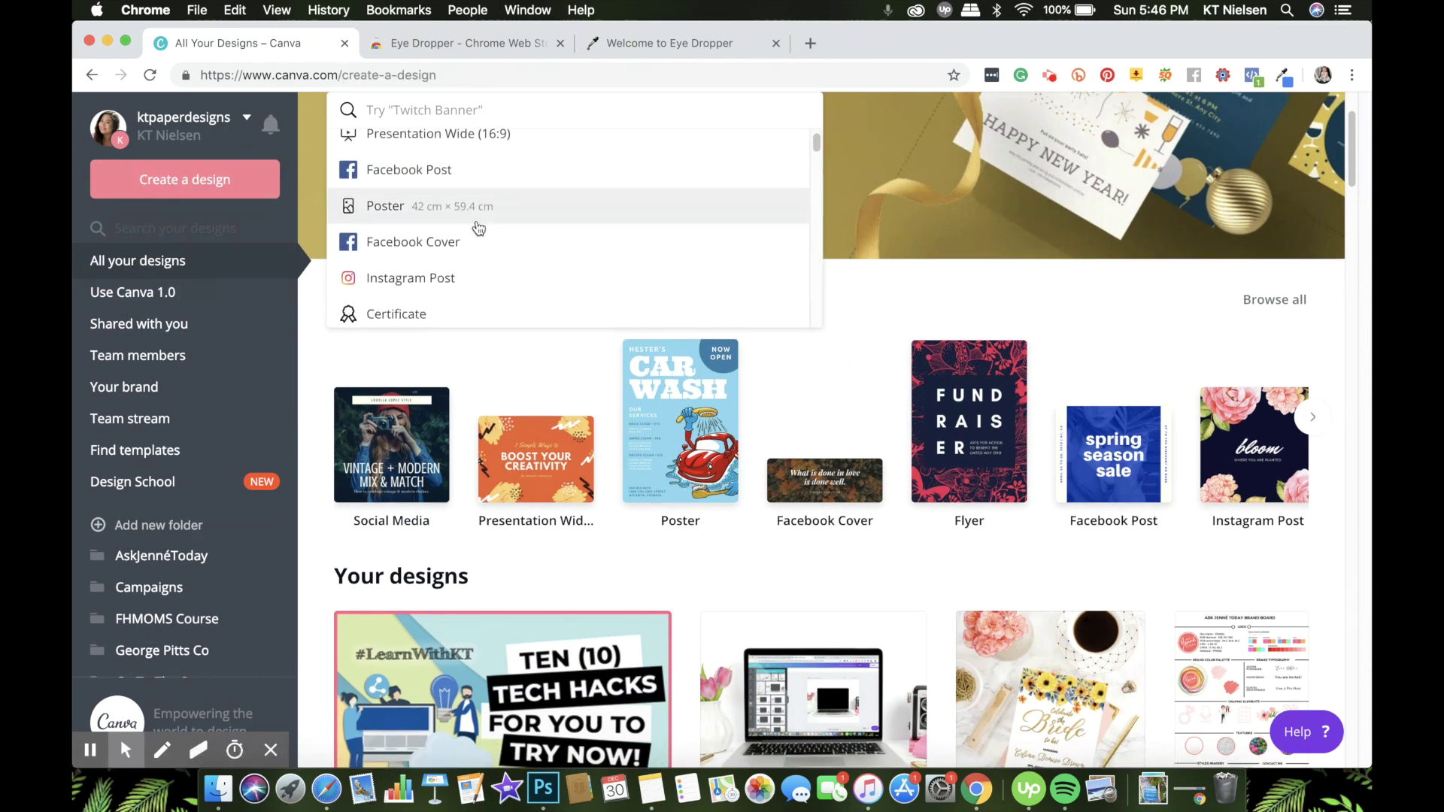
{"action": "left_click", "coordinate": [452, 284]}
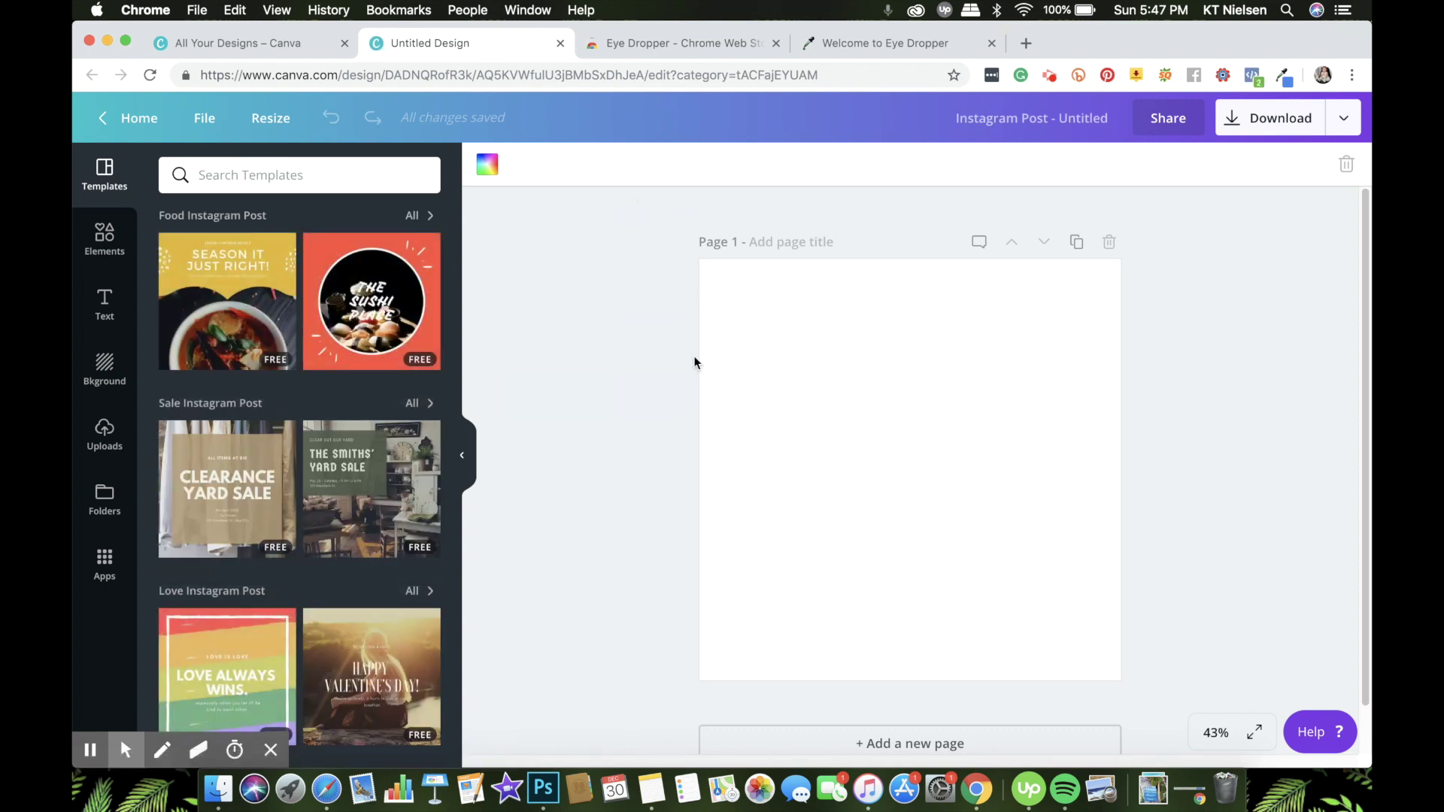
Apply the rainbow "Love Always Wins" template from the Love Instagram Post group to the blank page.
{"action": "scroll", "coordinate": [448, 544], "scroll_direction": "down", "scroll_amount": 3}
{"action": "scroll", "coordinate": [444, 508], "scroll_direction": "down", "scroll_amount": 3}
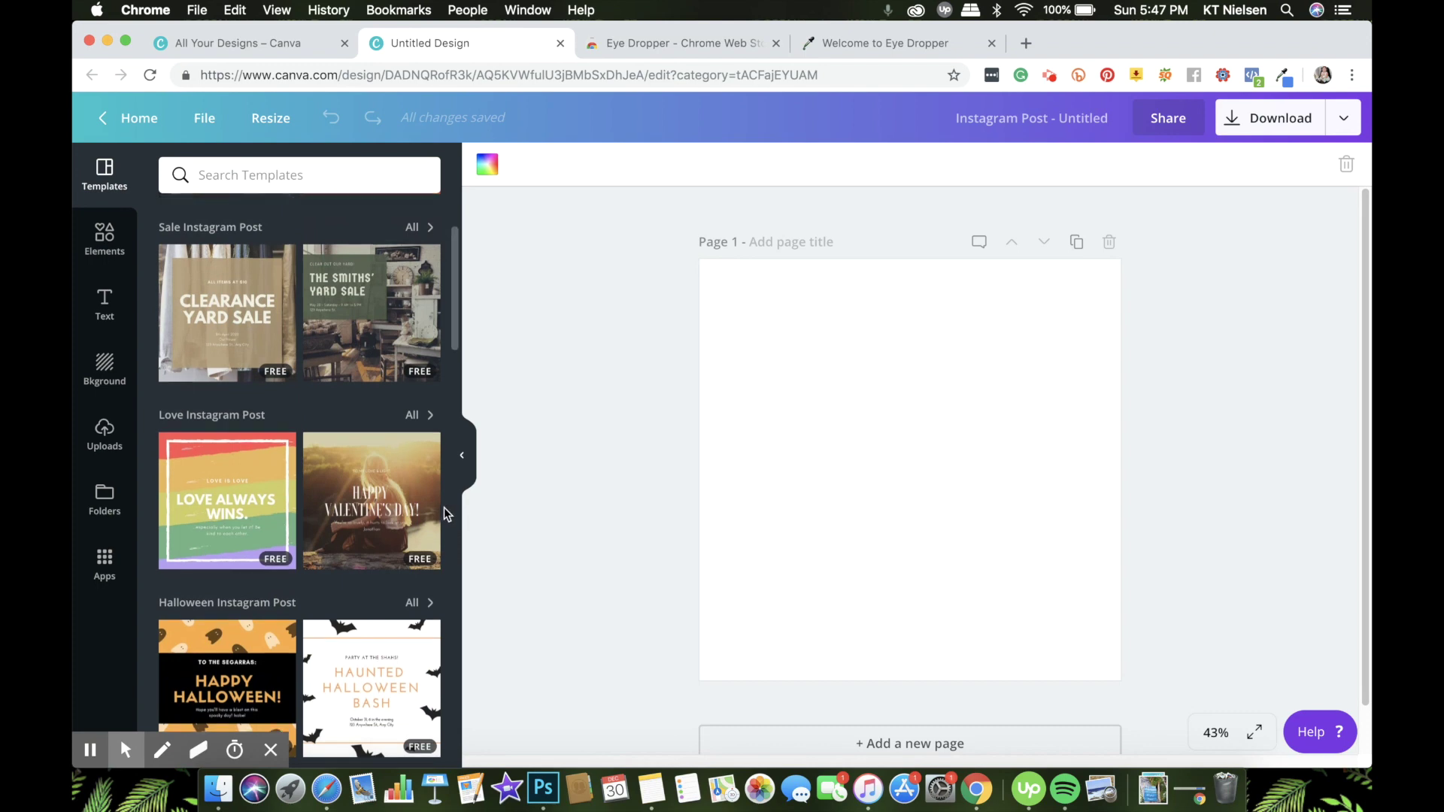
{"action": "scroll", "coordinate": [444, 511], "scroll_direction": "down", "scroll_amount": 2}
{"action": "scroll", "coordinate": [444, 511], "scroll_direction": "up", "scroll_amount": 3}
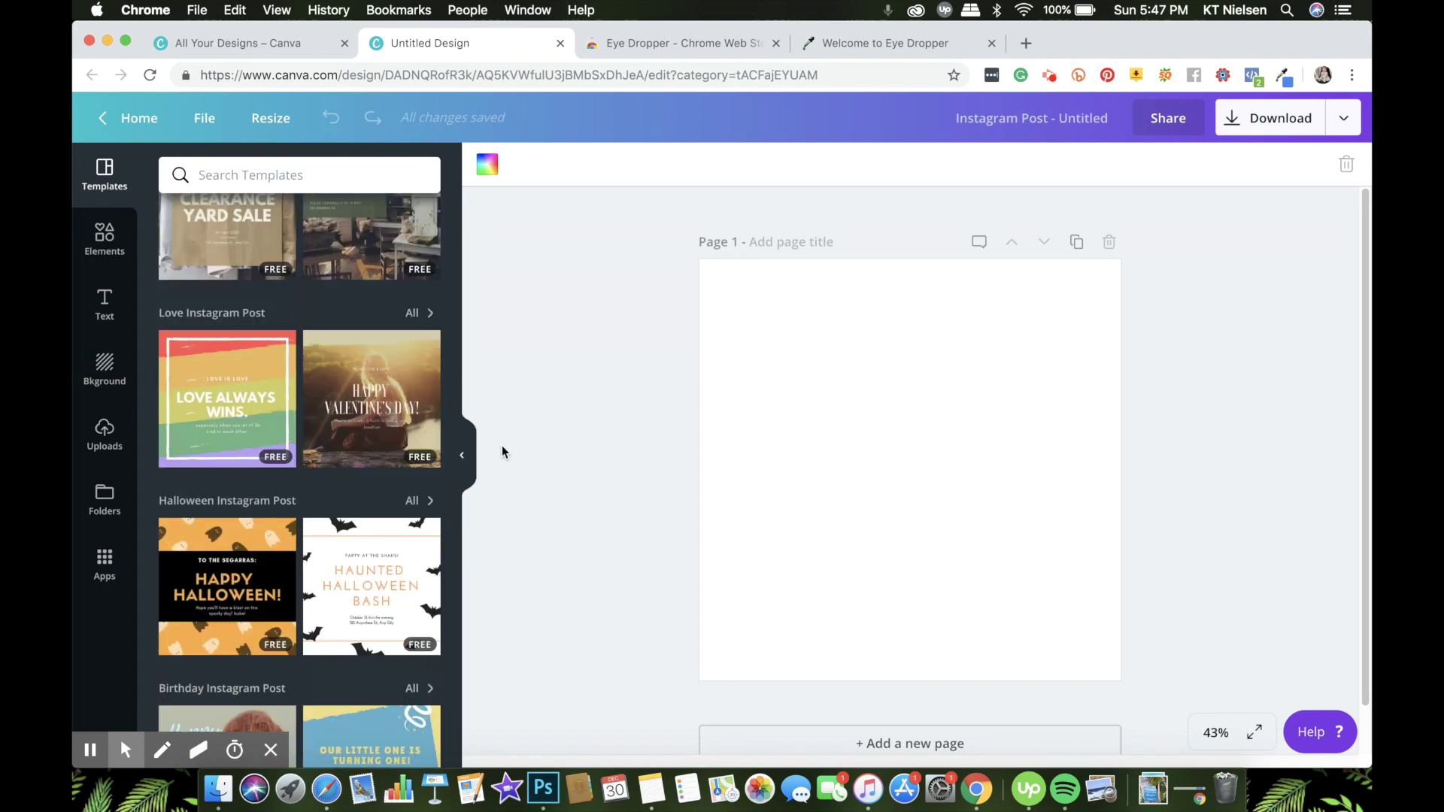
{"action": "left_click", "coordinate": [201, 367]}
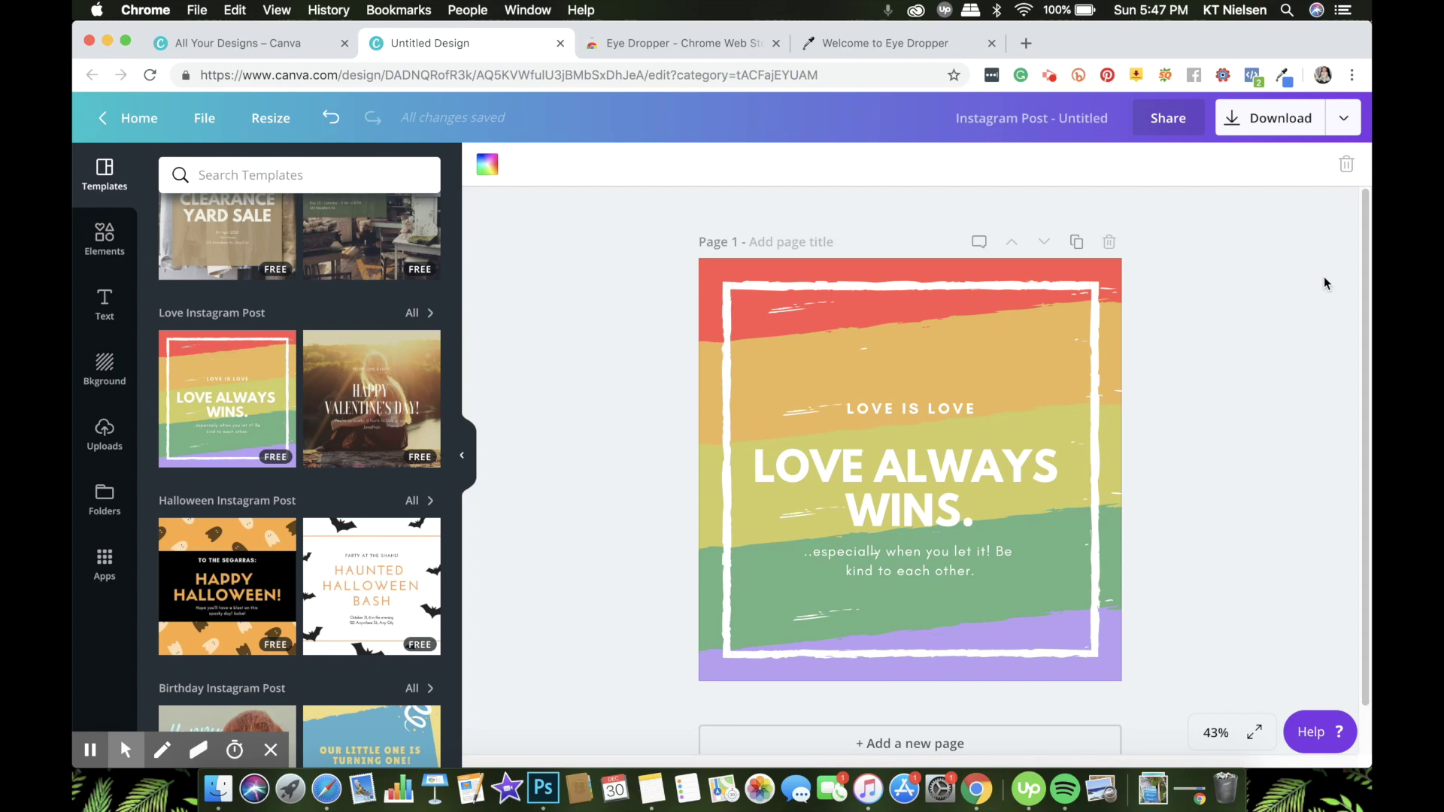
Check the hex code of the red brush stroke at the top of the design in its colour picker.
{"action": "left_click", "coordinate": [881, 269]}
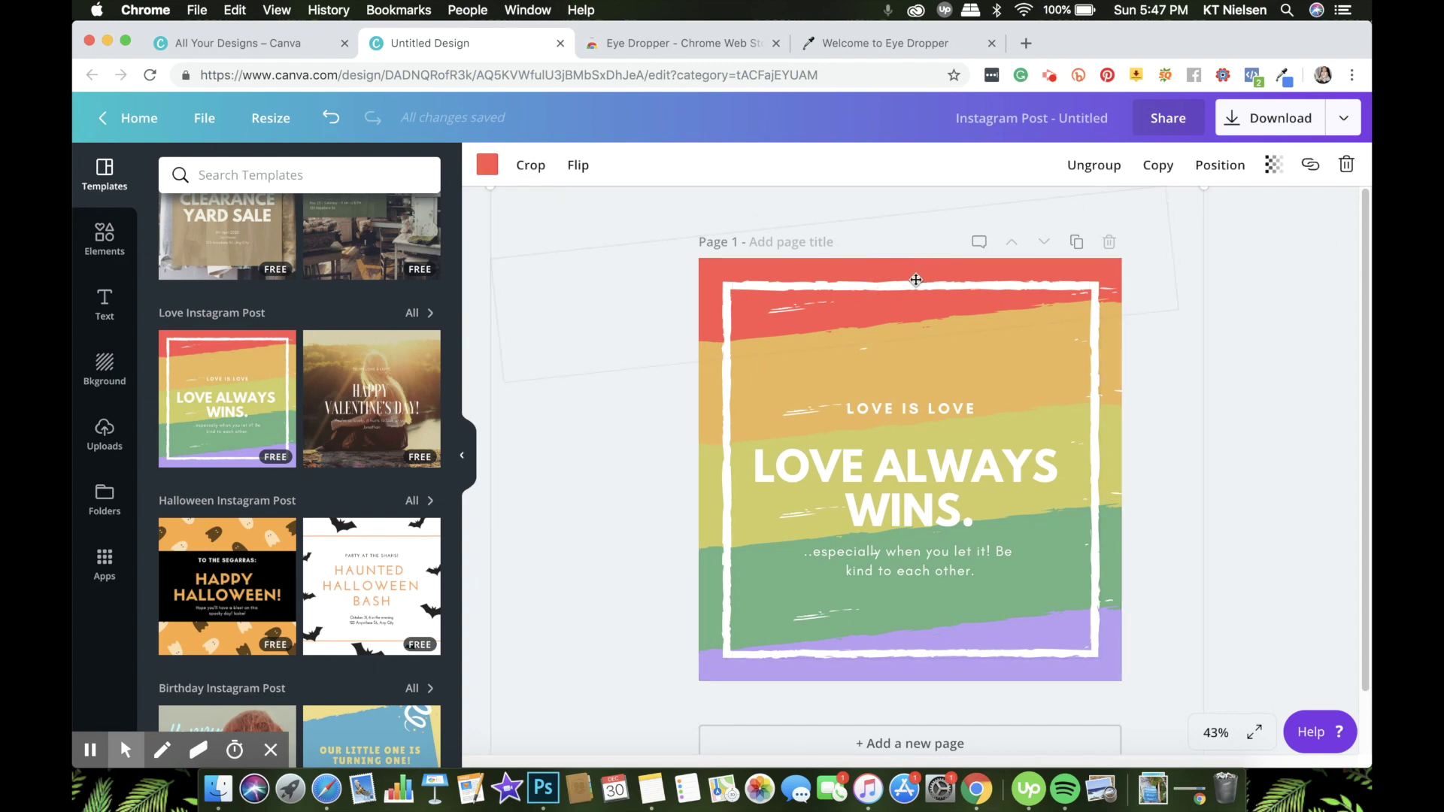
{"action": "left_click", "coordinate": [486, 163]}
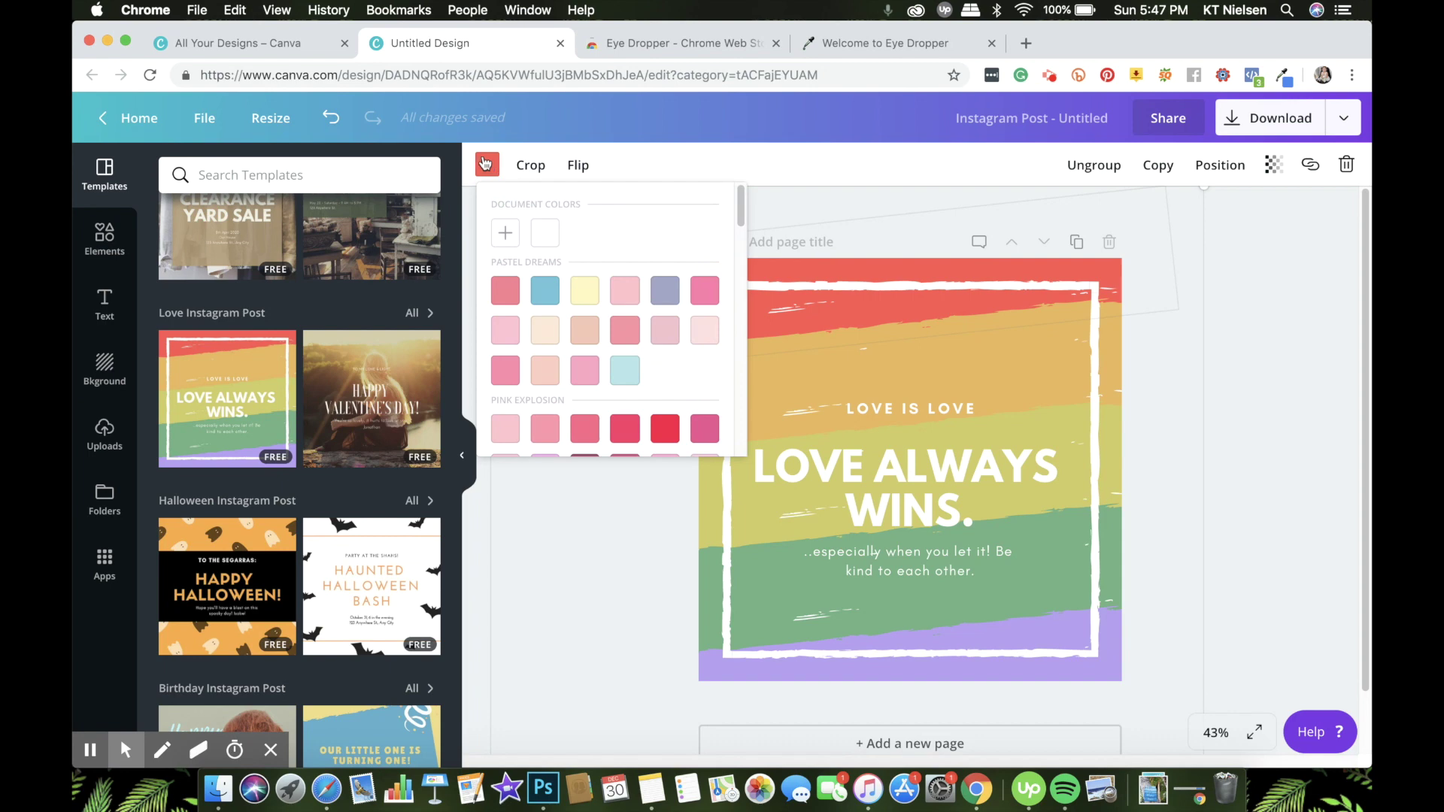
{"action": "scroll", "coordinate": [667, 261], "scroll_direction": "down", "scroll_amount": 2}
{"action": "scroll", "coordinate": [667, 255], "scroll_direction": "up", "scroll_amount": 2}
{"action": "left_click", "coordinate": [505, 239]}
{"action": "left_click", "coordinate": [652, 387]}
{"action": "left_click", "coordinate": [634, 382]}
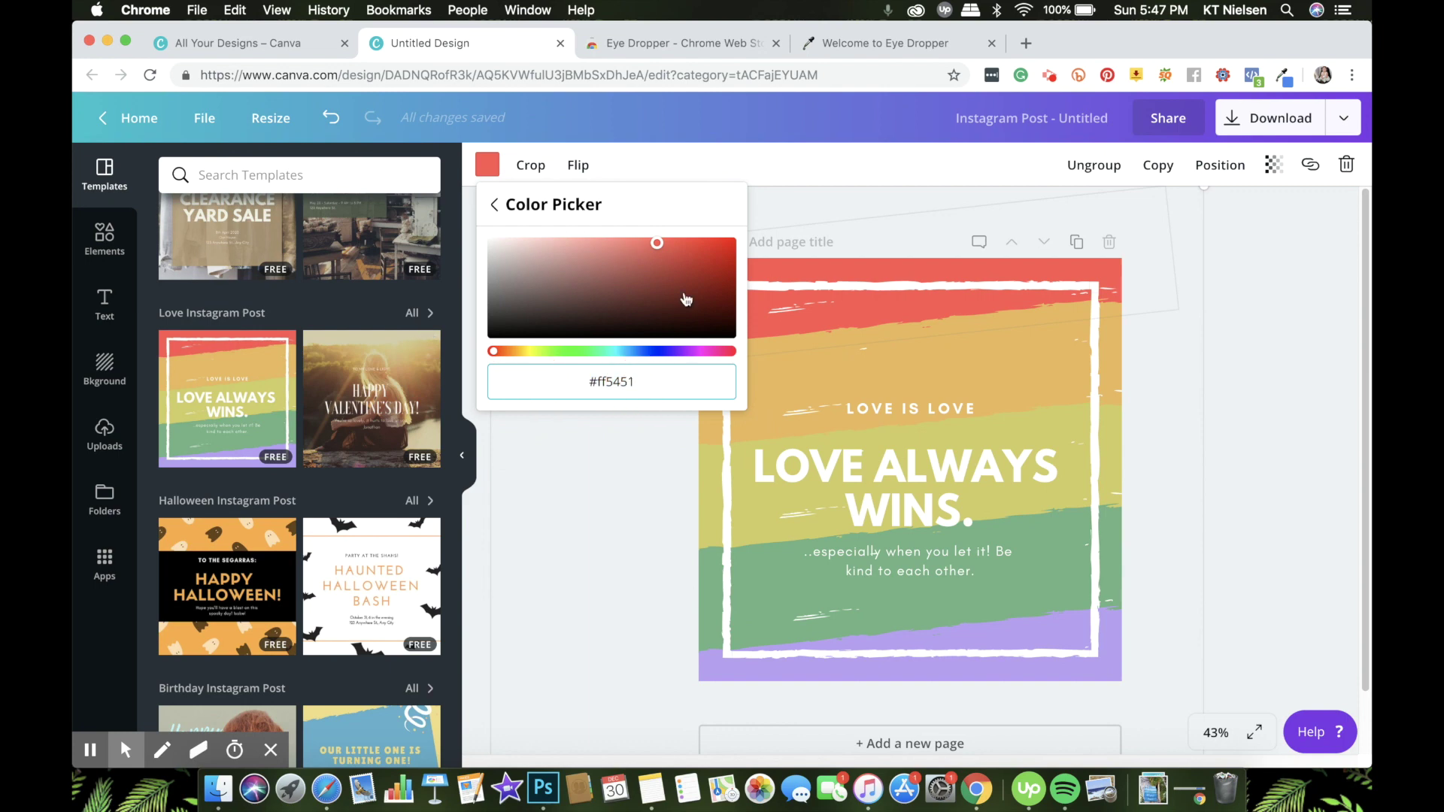
{"action": "left_click", "coordinate": [629, 474]}
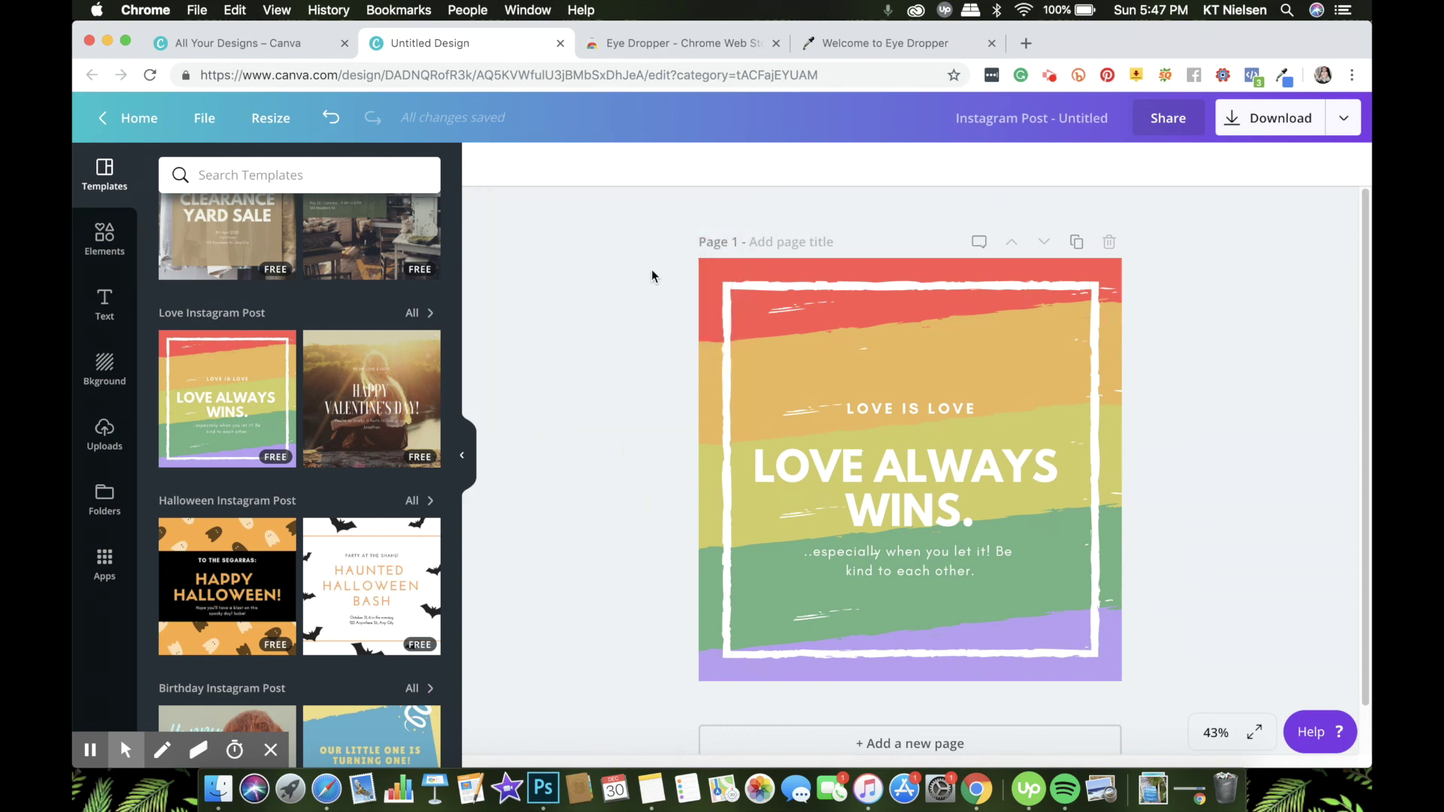
Sample the red brush stroke's colour from the design with Eye Dropper and review the stored colour codes.
{"action": "left_click", "coordinate": [1284, 79]}
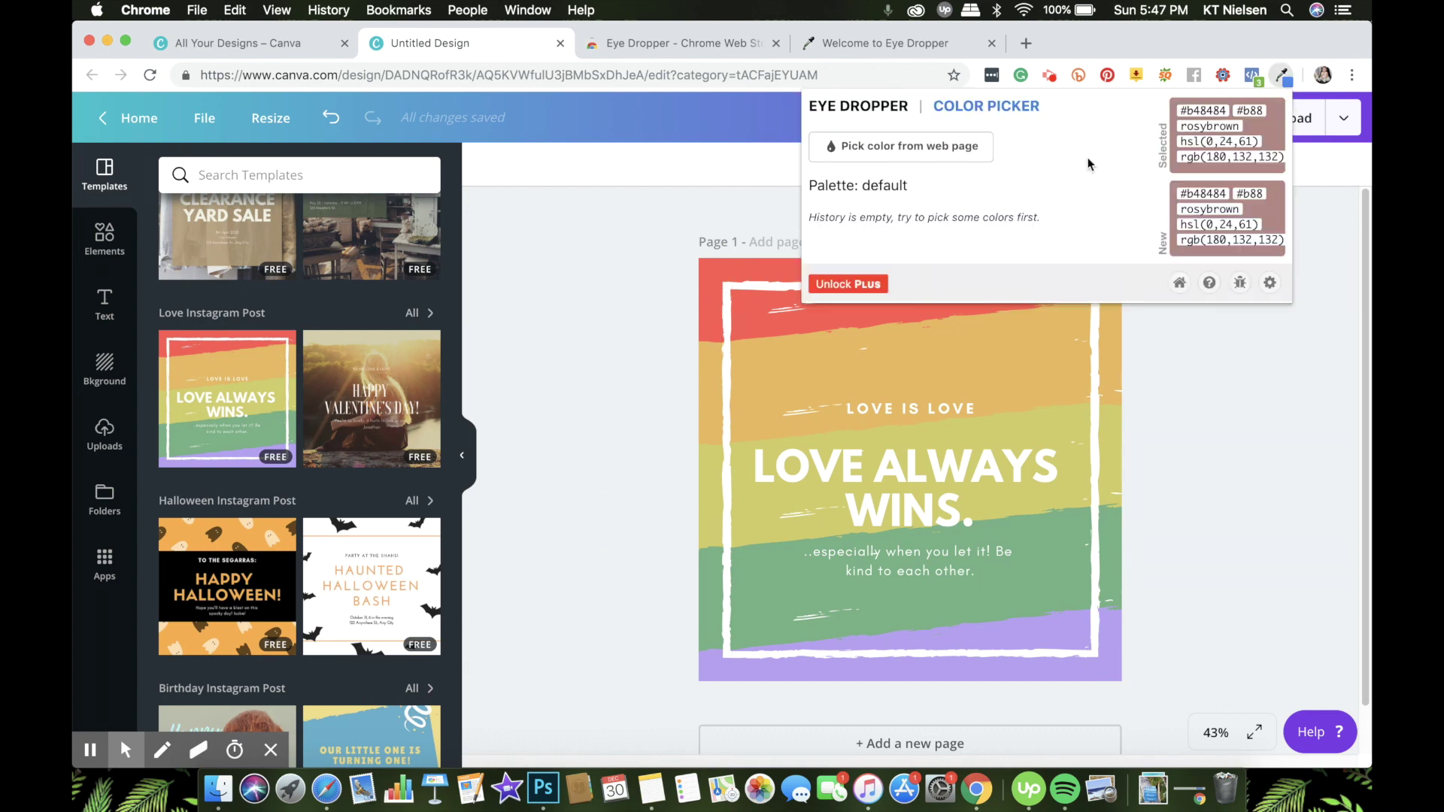
{"action": "left_click", "coordinate": [943, 145]}
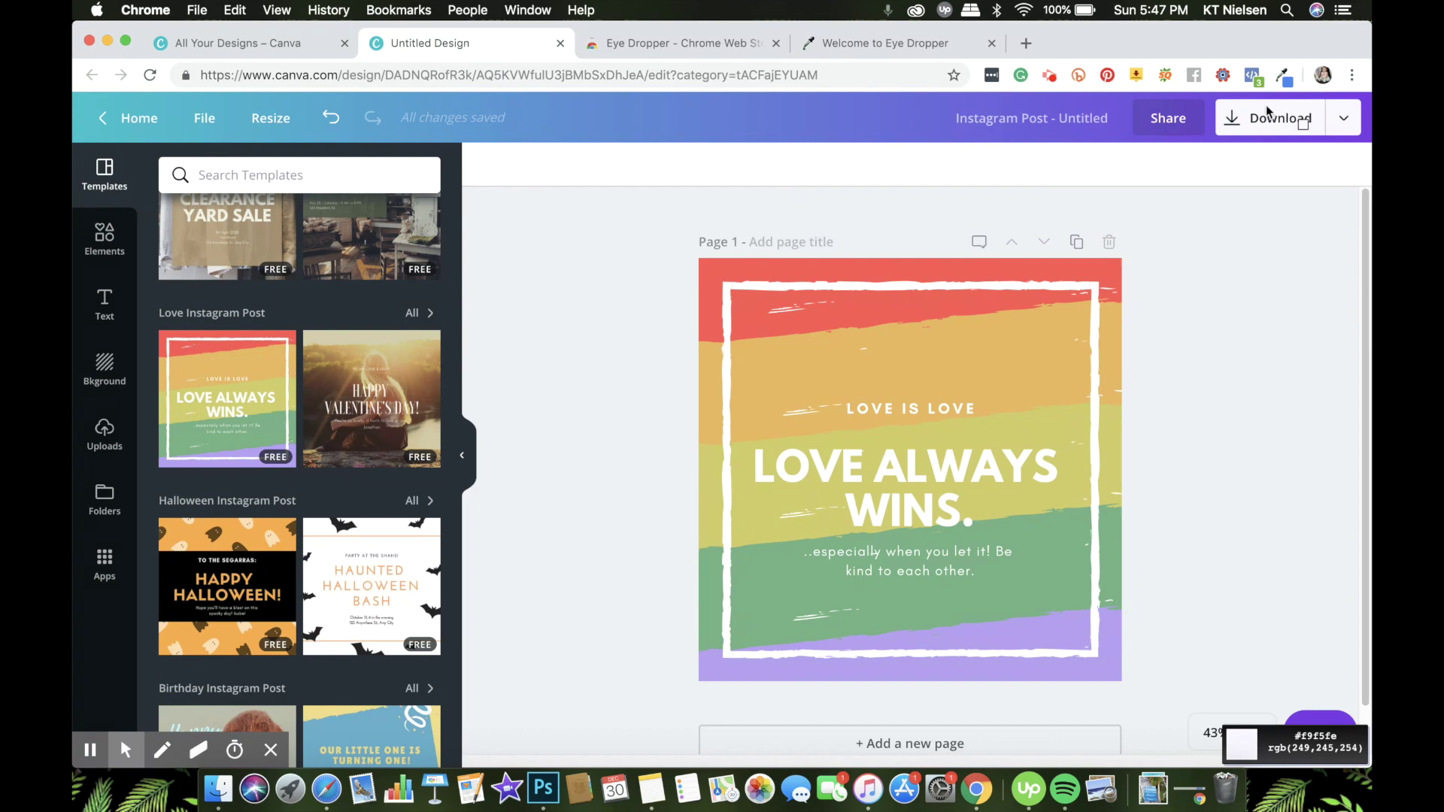
{"action": "left_click", "coordinate": [749, 302]}
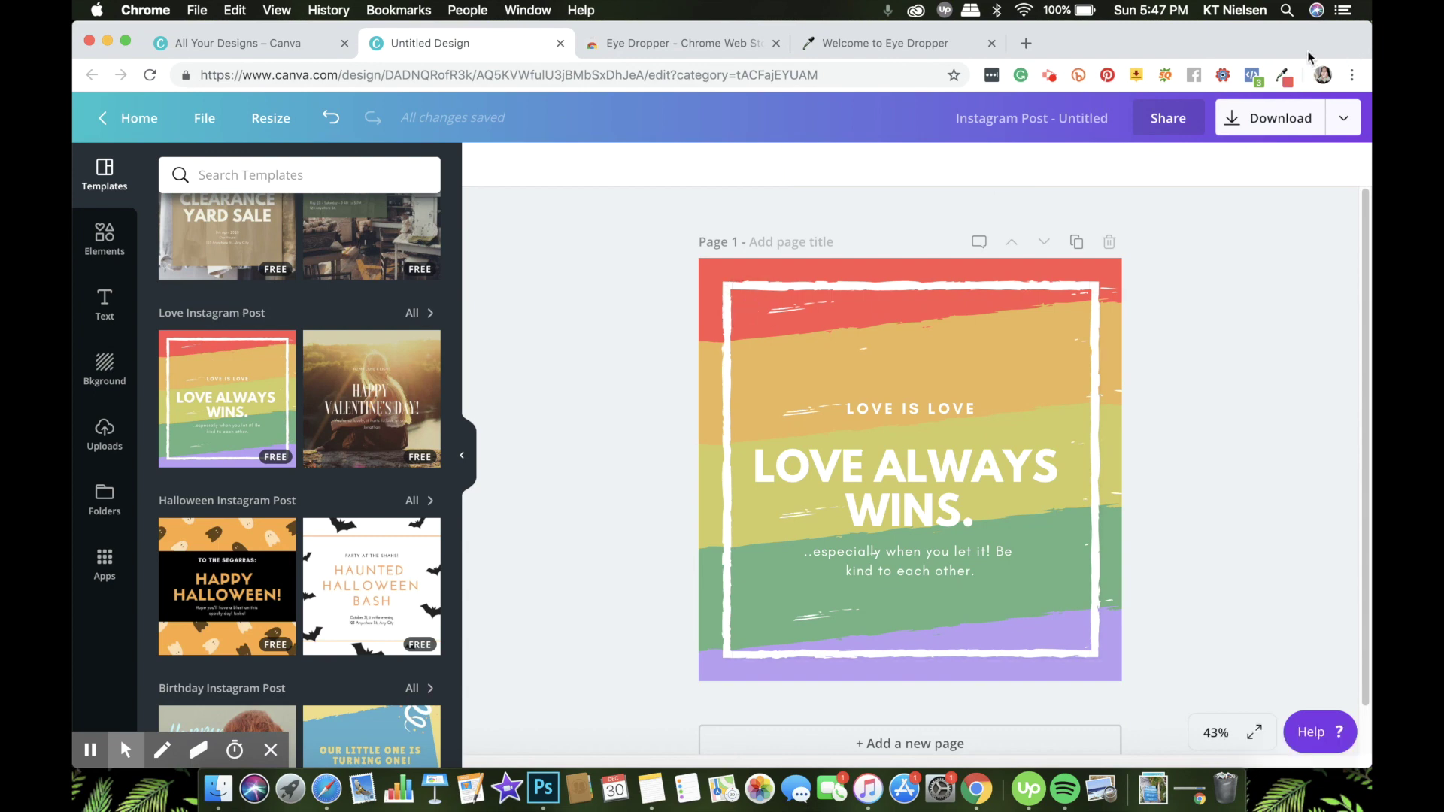
{"action": "left_click", "coordinate": [1291, 86]}
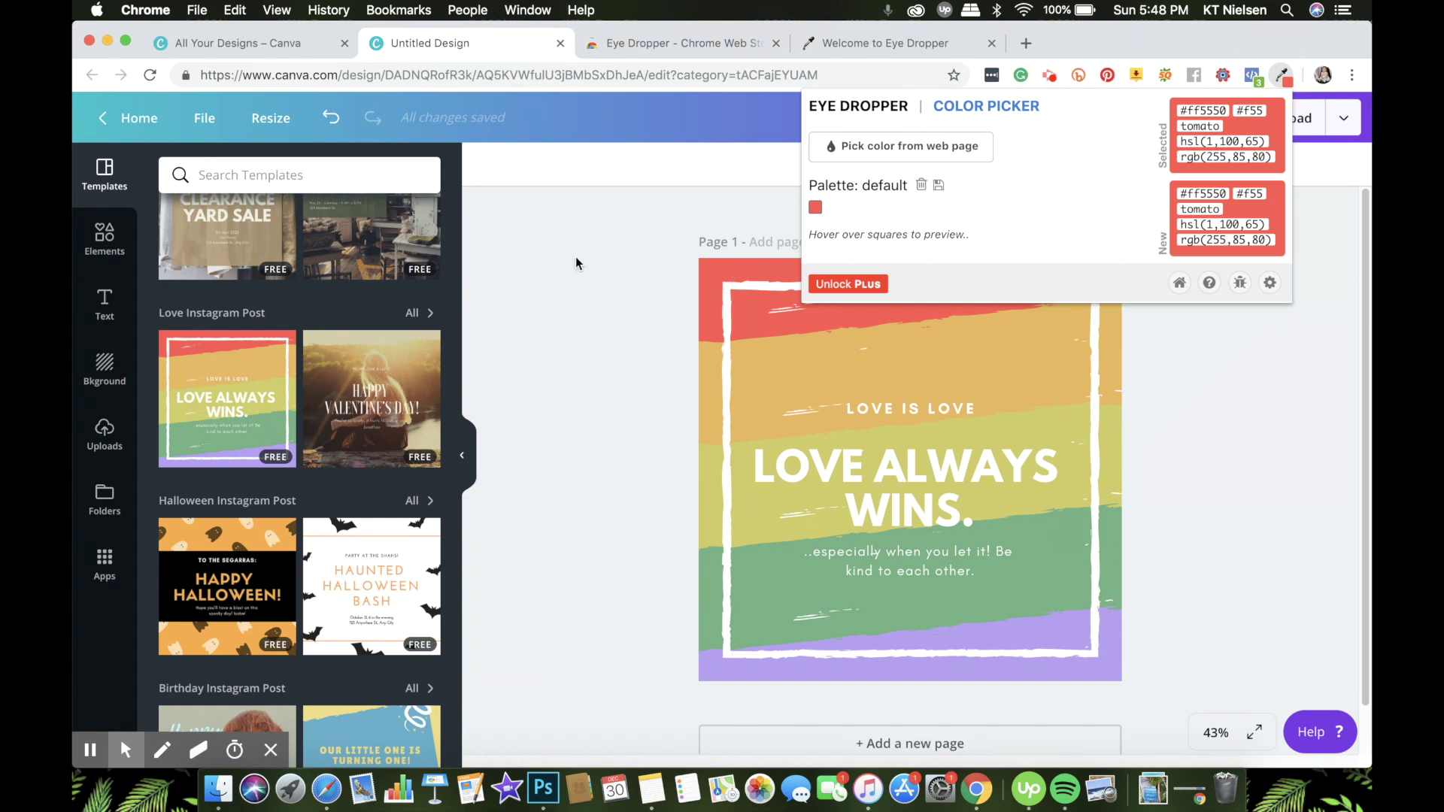
{"action": "left_click", "coordinate": [629, 256]}
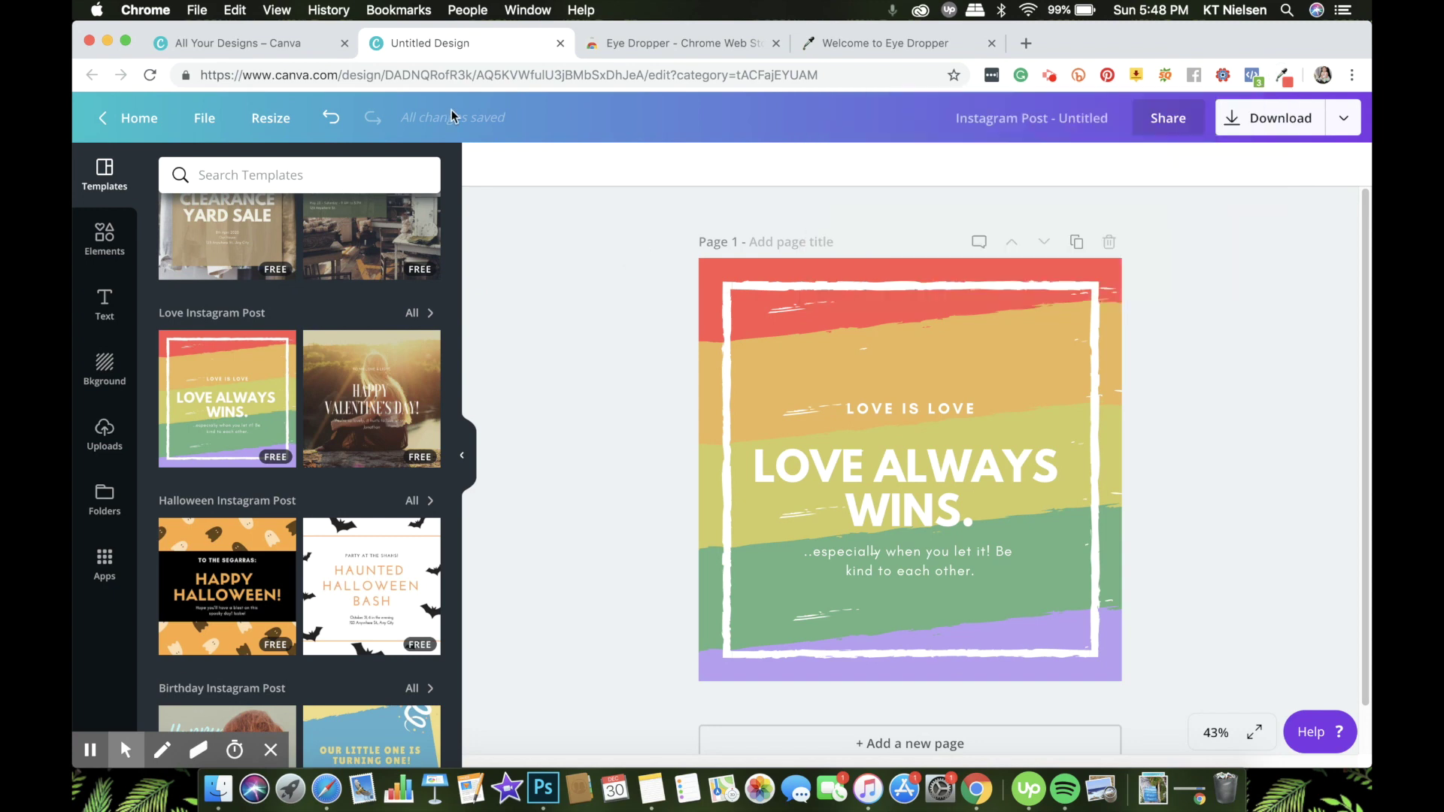
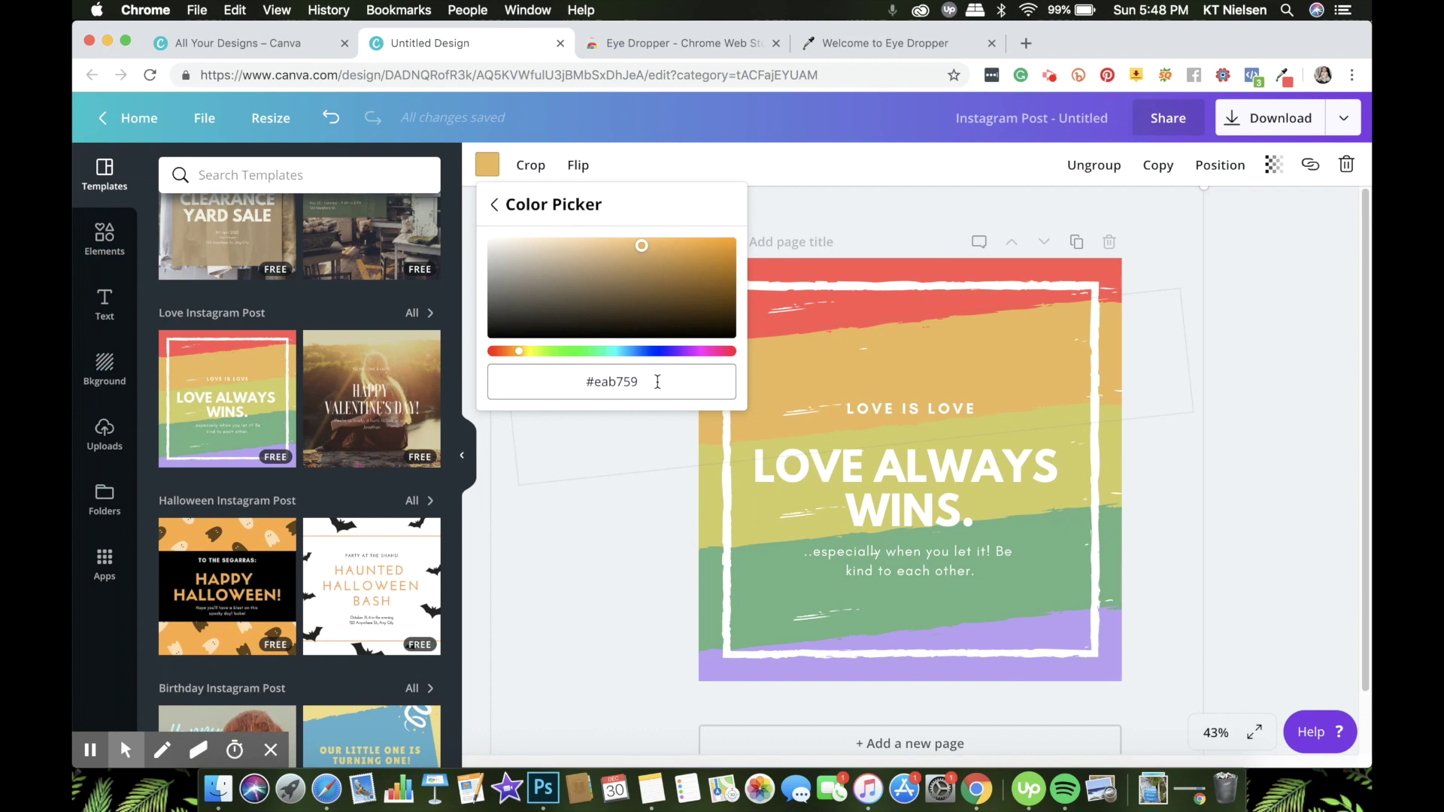
Sample the orange brush stroke's colour with Eye Dropper and review its codes in the default palette.
{"action": "left_click", "coordinate": [1257, 235]}
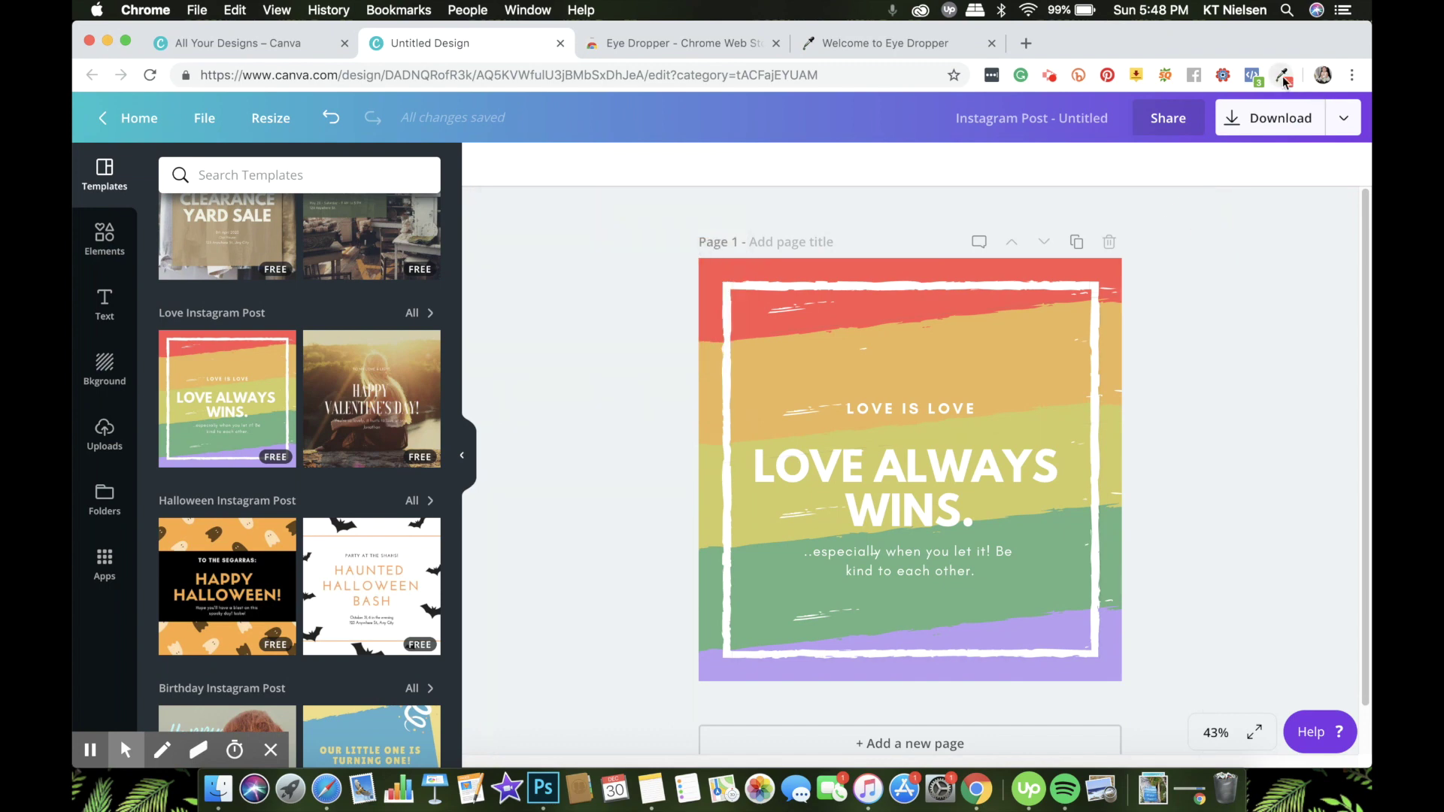
{"action": "left_click", "coordinate": [1285, 79]}
{"action": "left_click", "coordinate": [953, 148]}
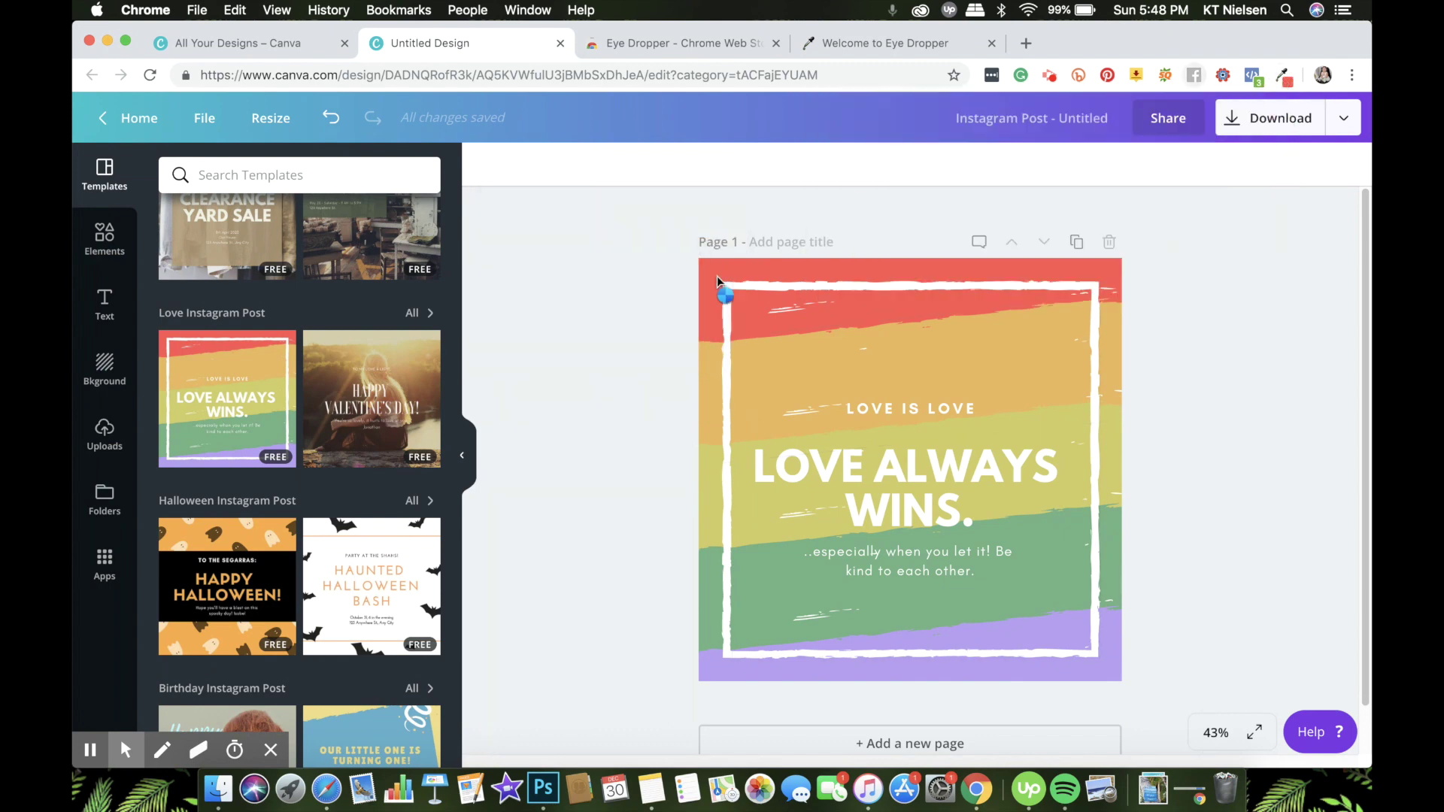
{"action": "left_click", "coordinate": [706, 369]}
{"action": "left_click", "coordinate": [1286, 76]}
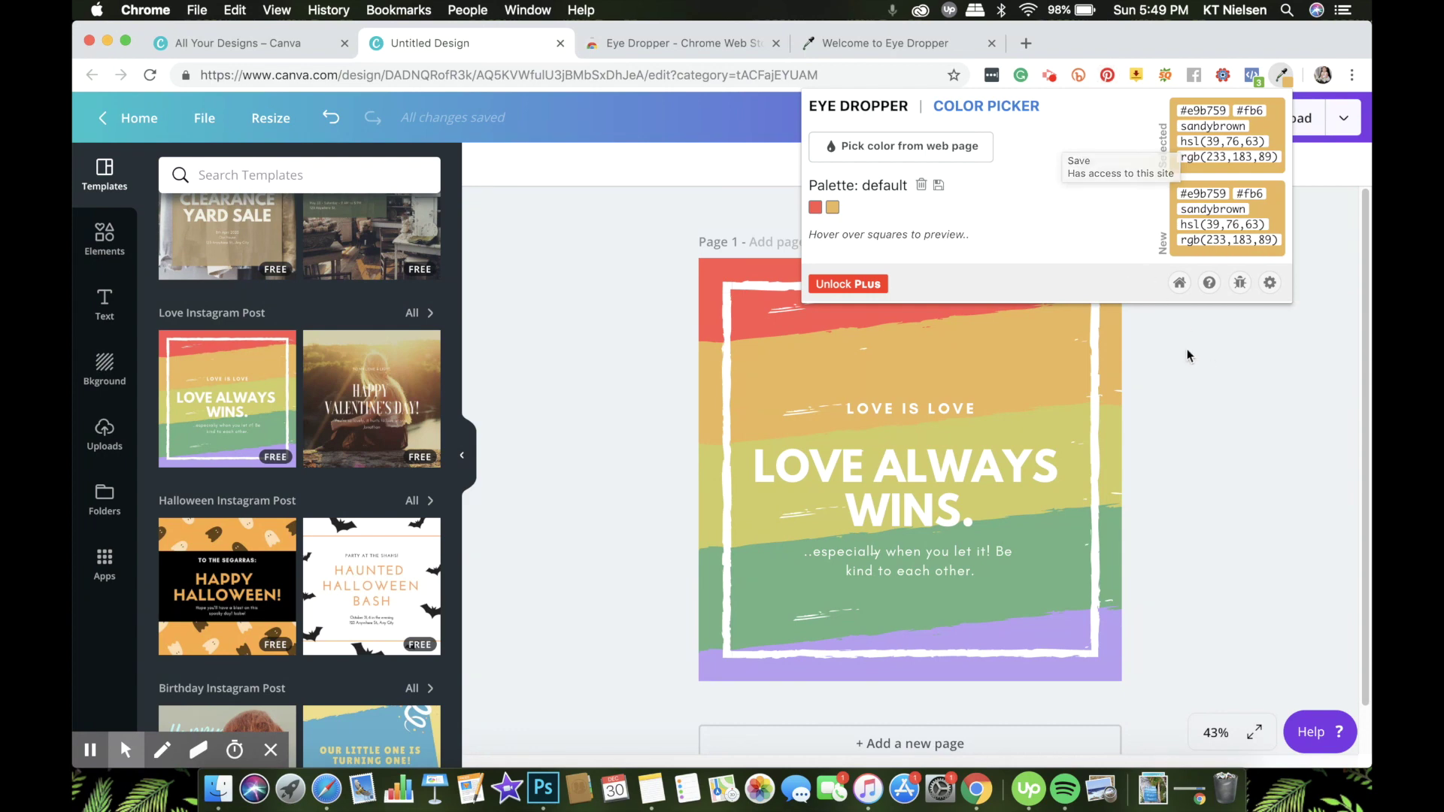
{"action": "left_click", "coordinate": [1239, 389]}
{"action": "left_click", "coordinate": [942, 479]}
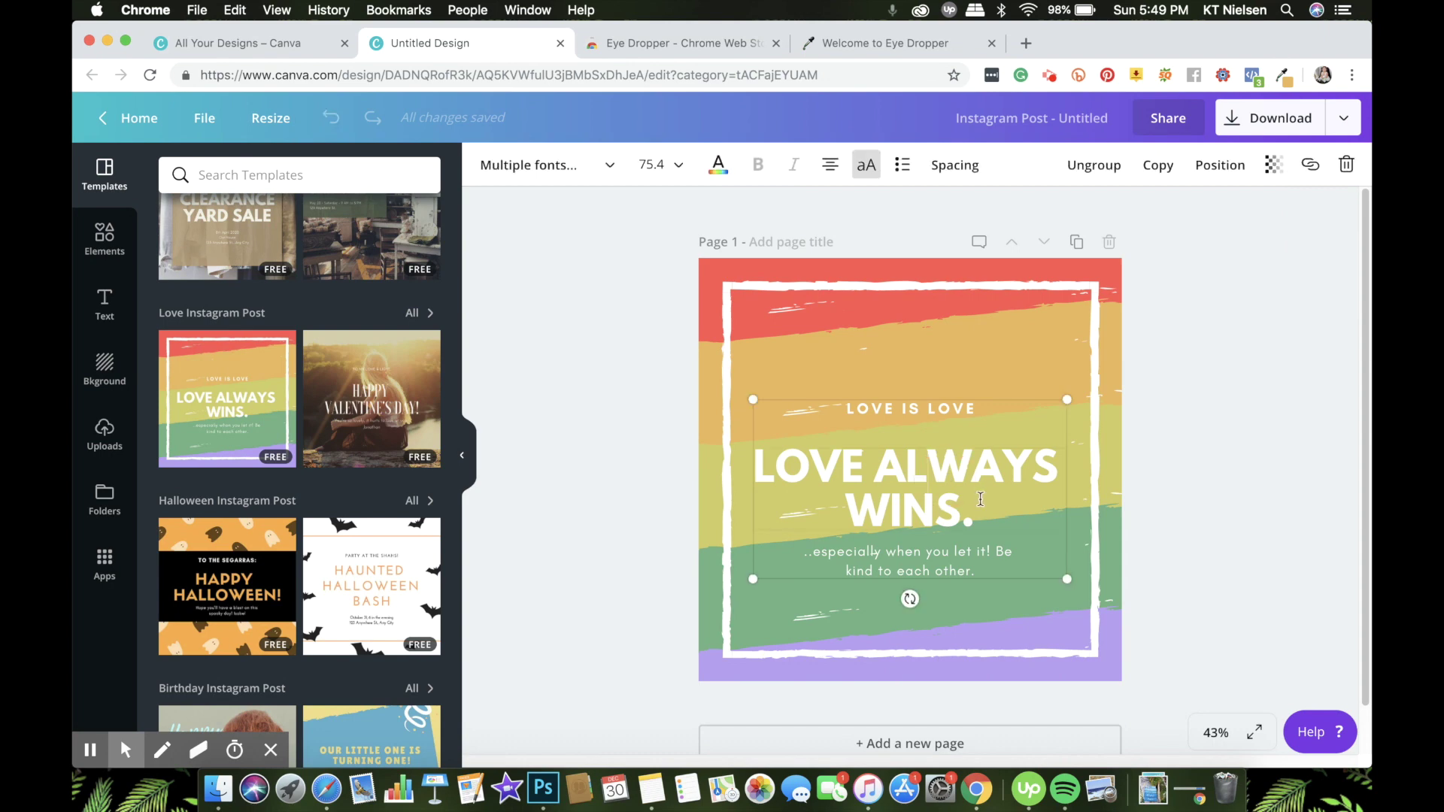
{"action": "left_click_drag", "start_coordinate": [983, 518], "coordinate": [757, 457]}
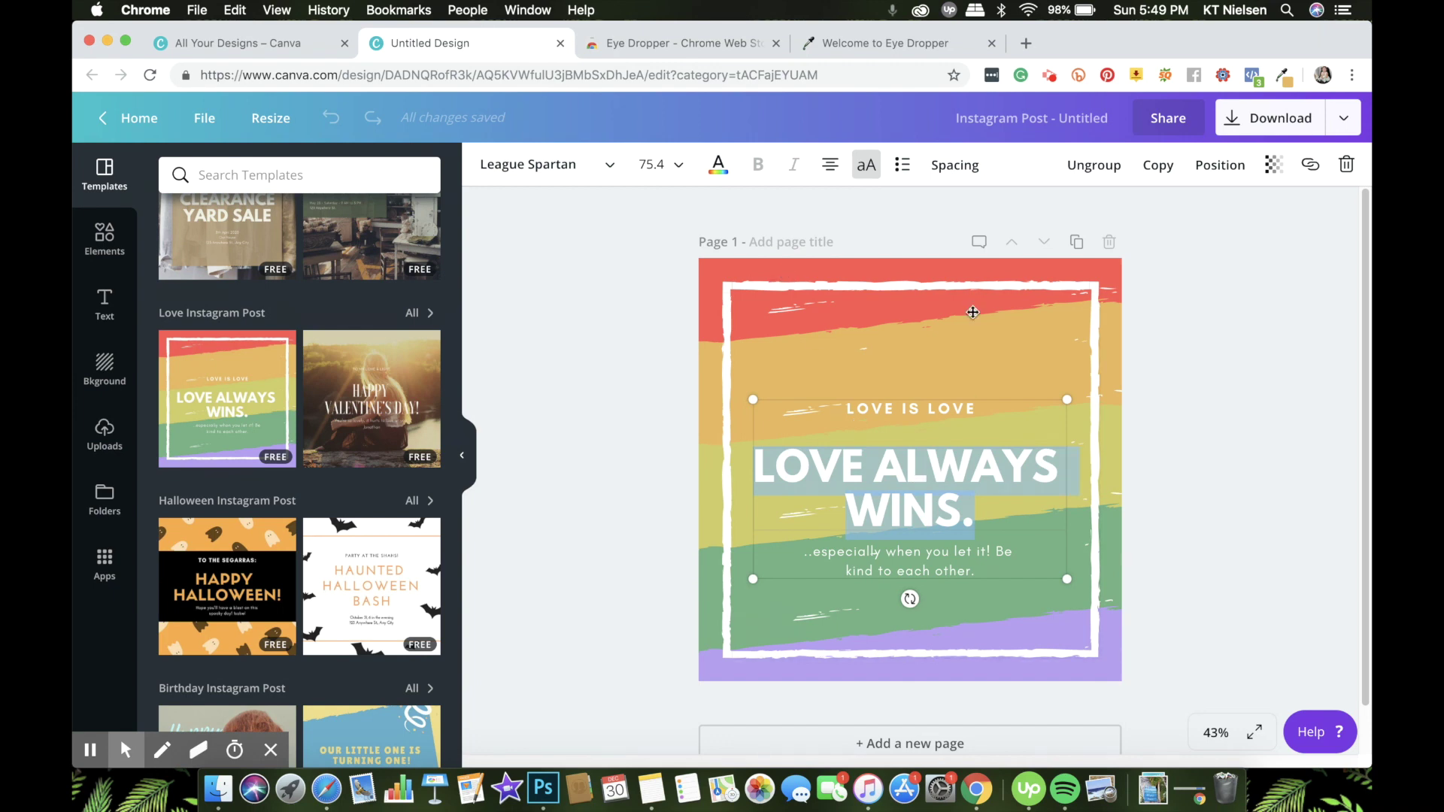
{"action": "left_click", "coordinate": [721, 173]}
{"action": "left_click", "coordinate": [734, 240]}
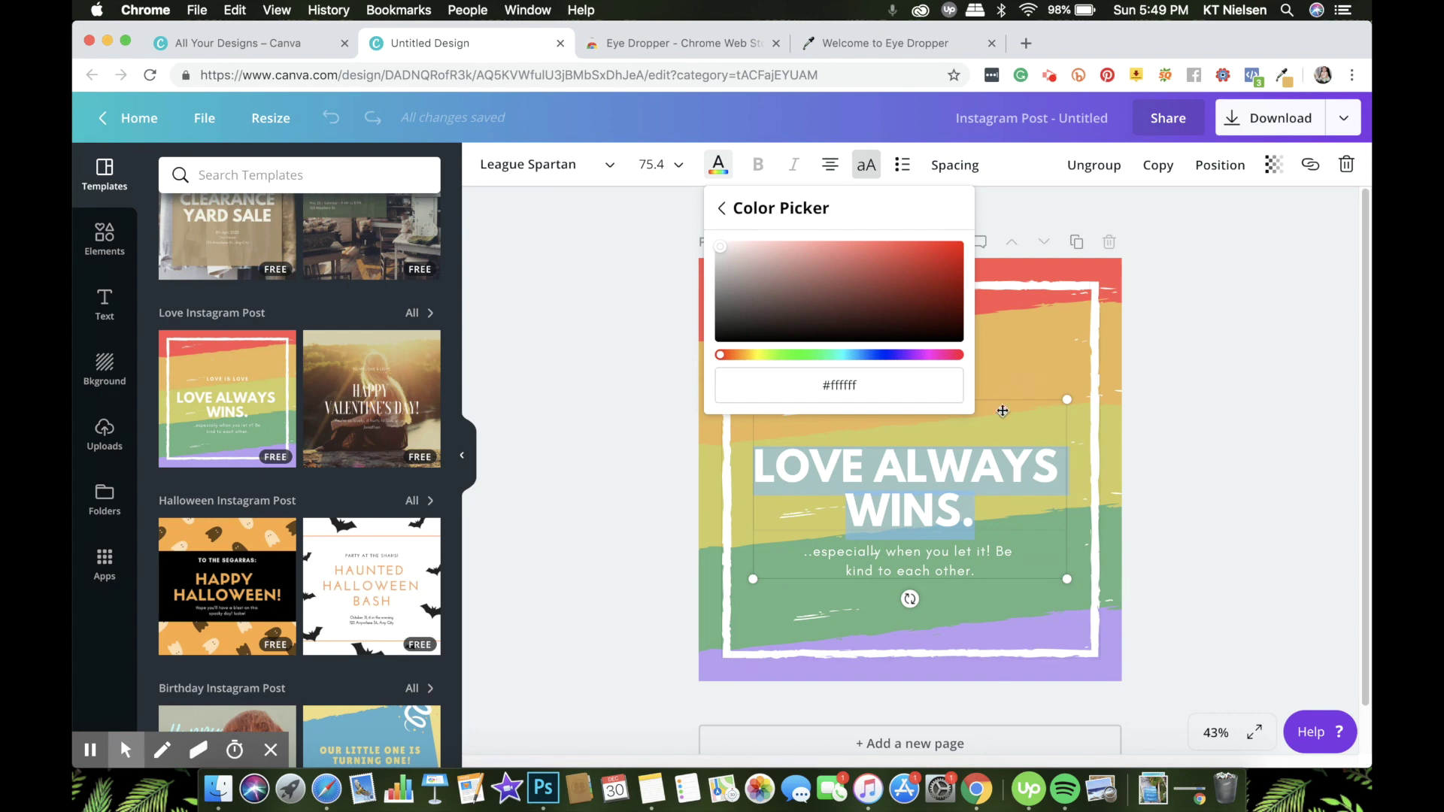
{"action": "left_click", "coordinate": [1170, 406]}
Select the "LOVE ALWAYS WINS." heading text and copy the red swatch's hex code #ff5550 from the Eye Dropper palette.
{"action": "left_click", "coordinate": [983, 493]}
{"action": "left_click", "coordinate": [986, 512]}
{"action": "left_click", "coordinate": [740, 445]}
{"action": "left_click", "coordinate": [972, 515]}
{"action": "triple_click", "coordinate": [751, 461]}
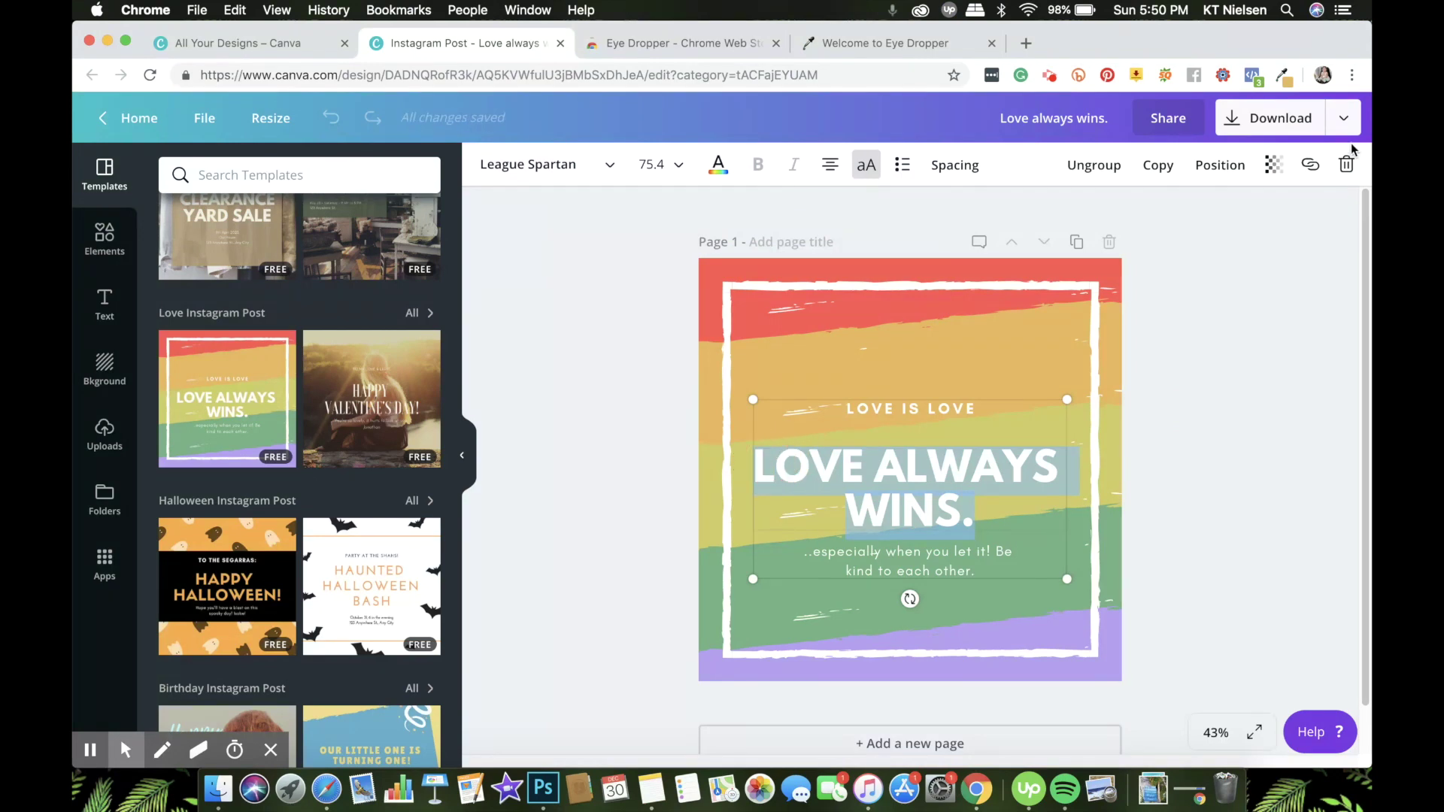
{"action": "left_click", "coordinate": [1284, 76]}
{"action": "left_click", "coordinate": [815, 209]}
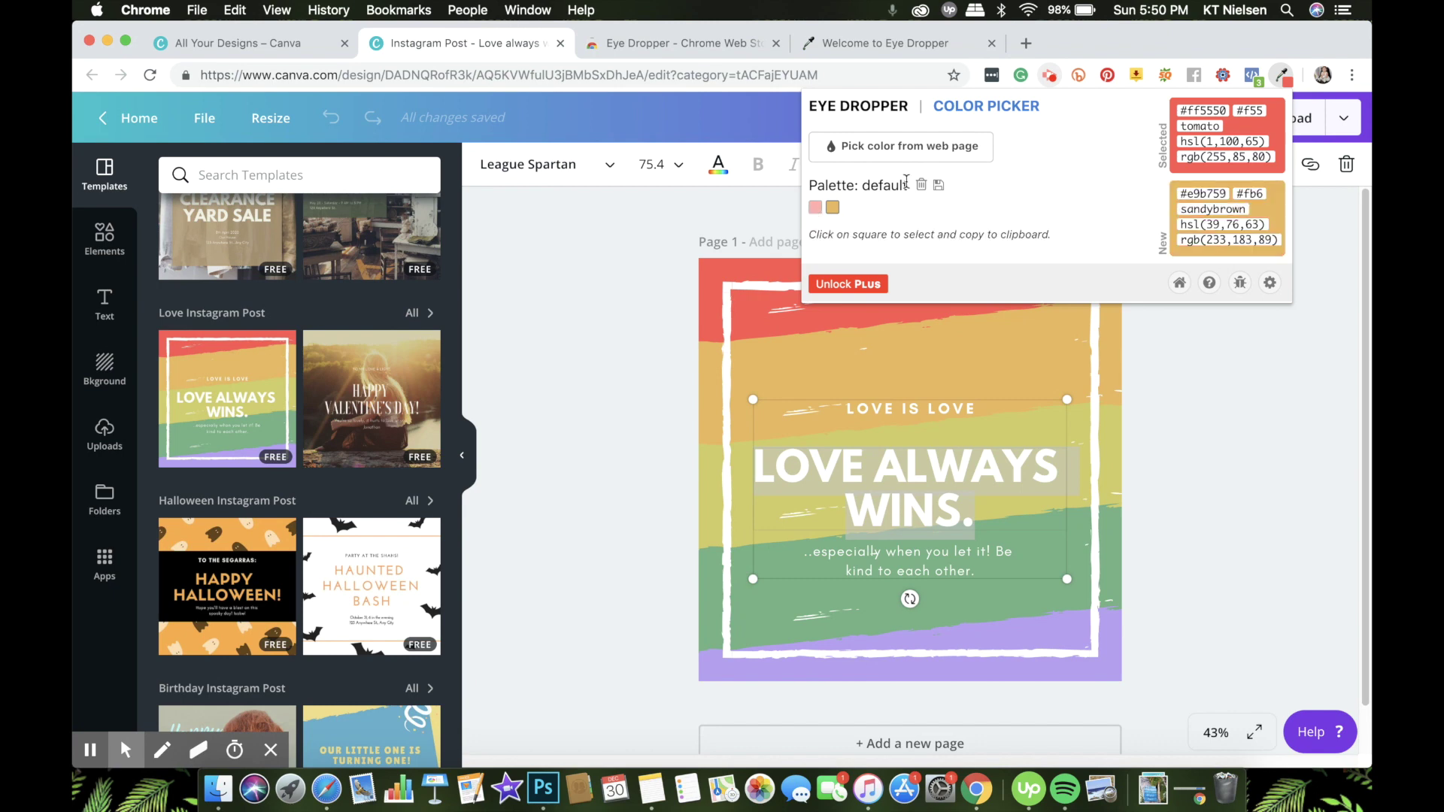
{"action": "left_click_drag", "start_coordinate": [1225, 111], "coordinate": [1179, 109]}
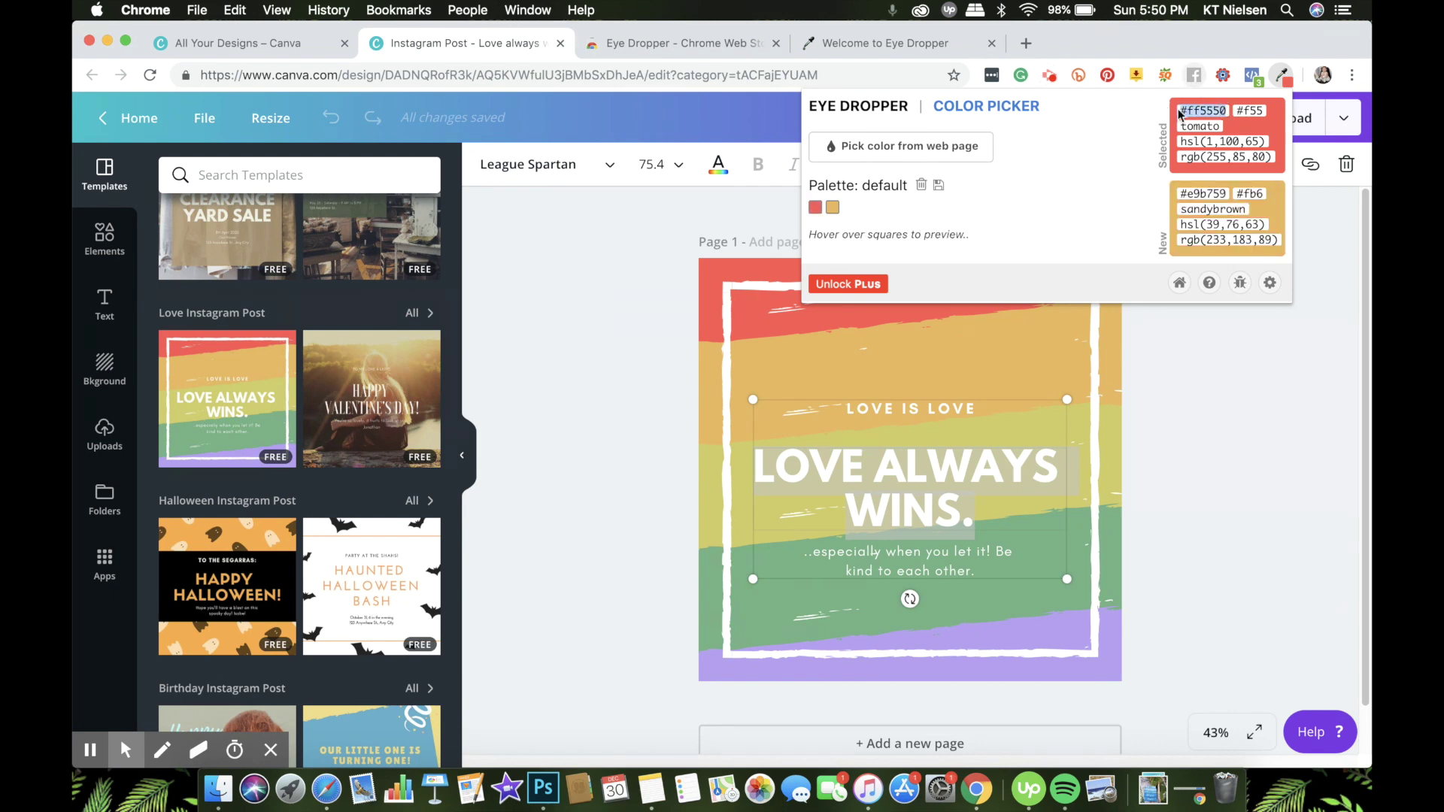
{"action": "right_click", "coordinate": [1179, 111]}
{"action": "left_click", "coordinate": [1035, 142]}
Recolour the selected "LOVE ALWAYS WINS." heading with the copied hex code #ff5550 as a custom text colour.
{"action": "left_click", "coordinate": [717, 164]}
{"action": "left_click", "coordinate": [716, 164]}
{"action": "left_click", "coordinate": [735, 238]}
{"action": "left_click", "coordinate": [877, 380]}
{"action": "double_click", "coordinate": [825, 386]}
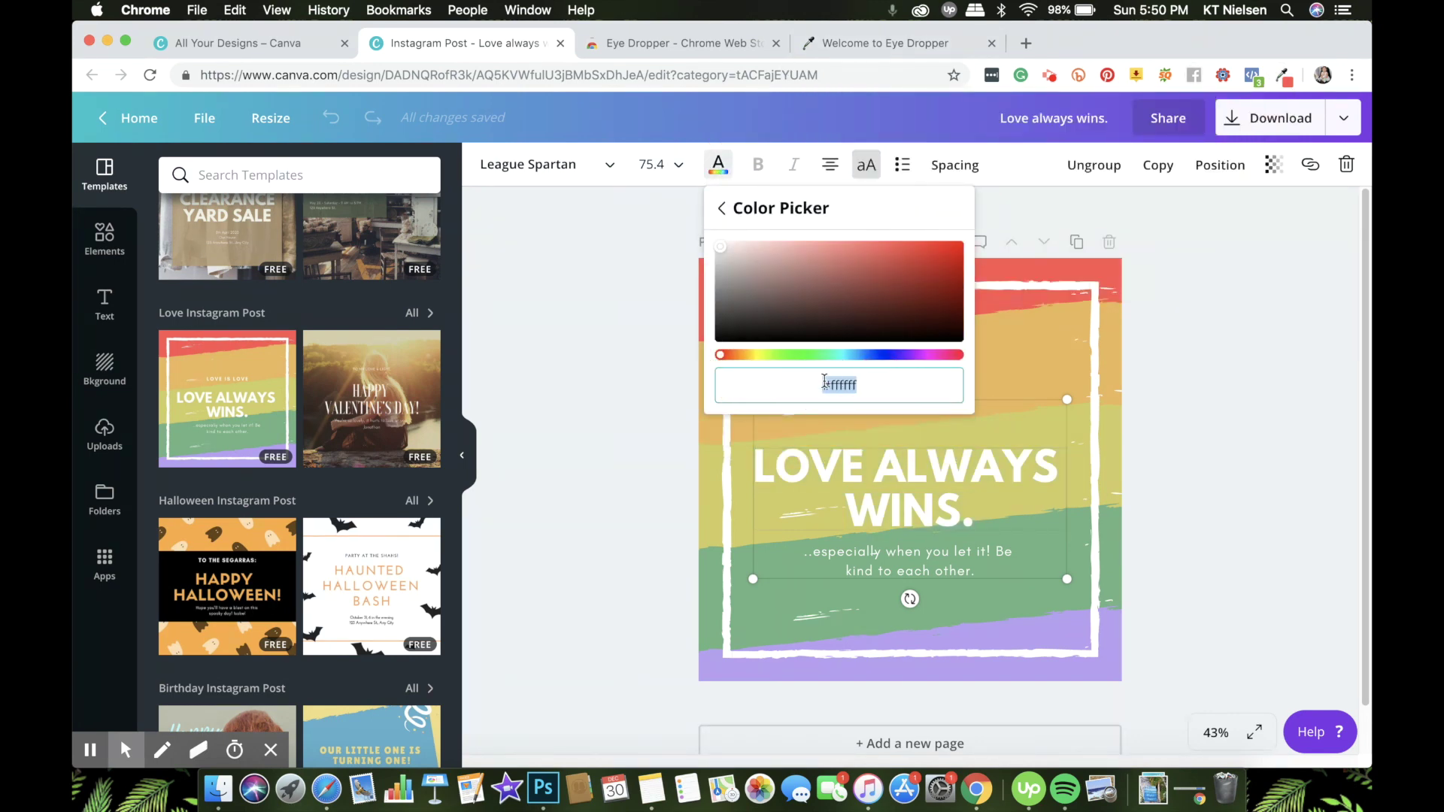
{"action": "right_click", "coordinate": [823, 386]}
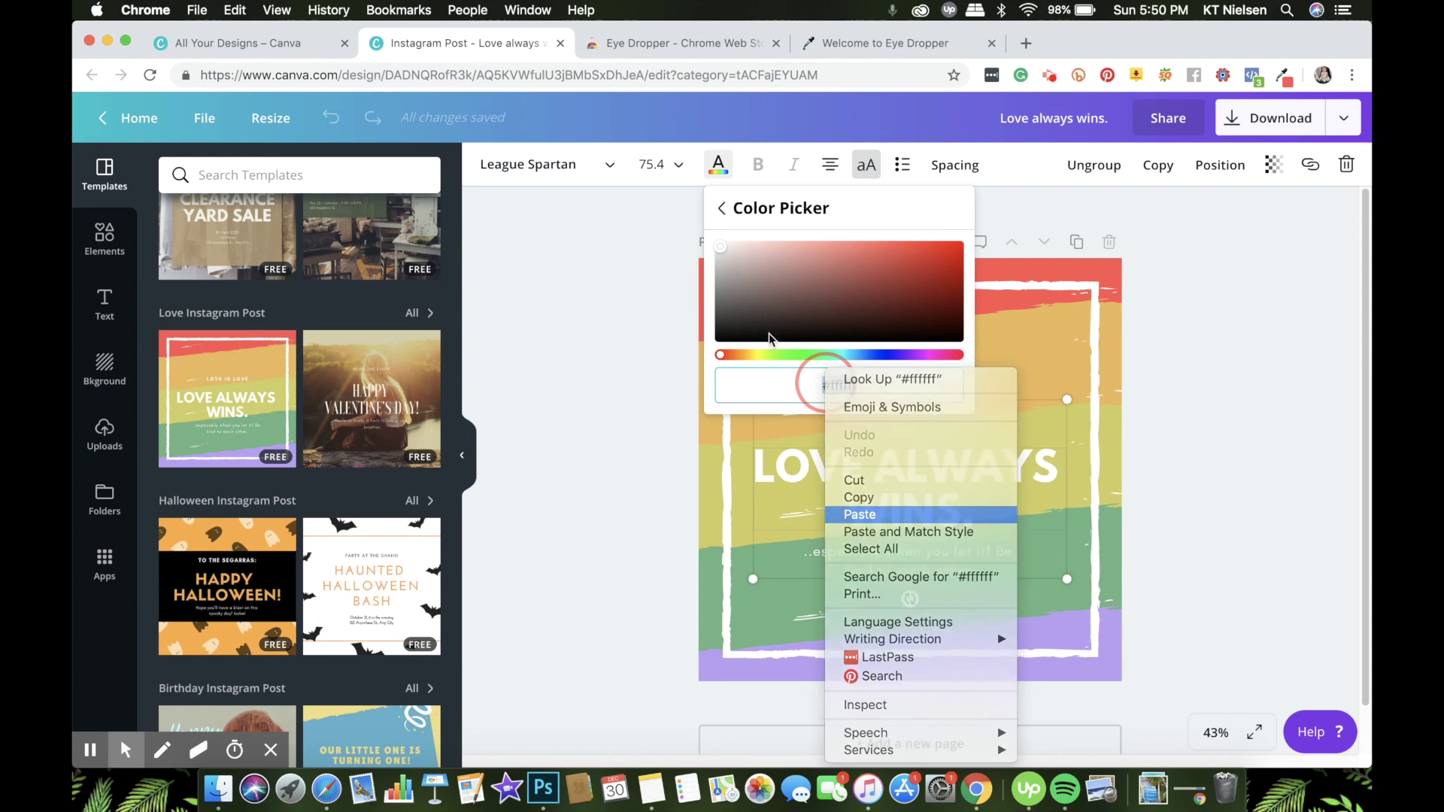
{"action": "left_click", "coordinate": [859, 515]}
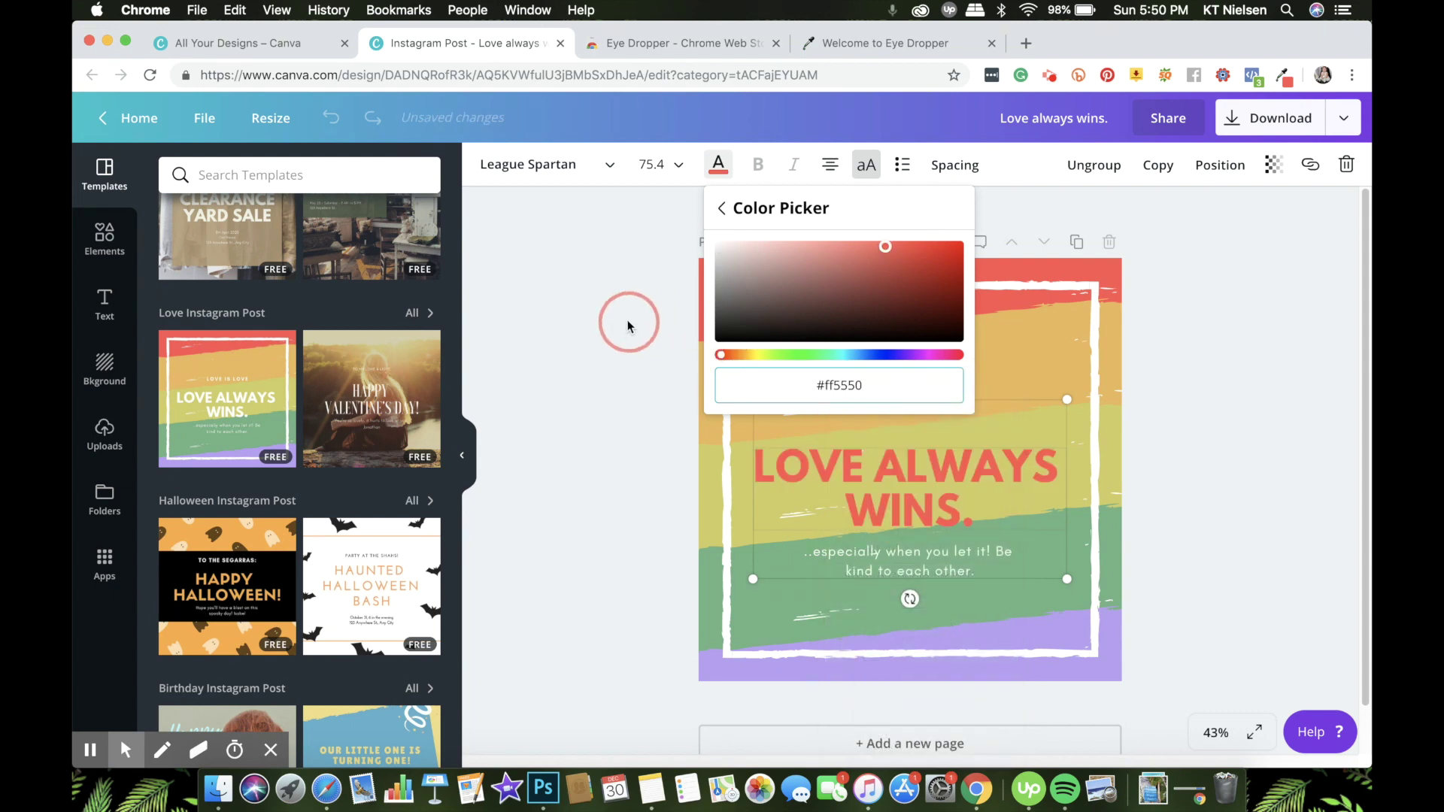
{"action": "left_click", "coordinate": [718, 161]}
Add a second page to the design and fill it with the "Haunted Halloween Bash" Instagram post template.
{"action": "scroll", "coordinate": [1170, 493], "scroll_direction": "down", "scroll_amount": 1}
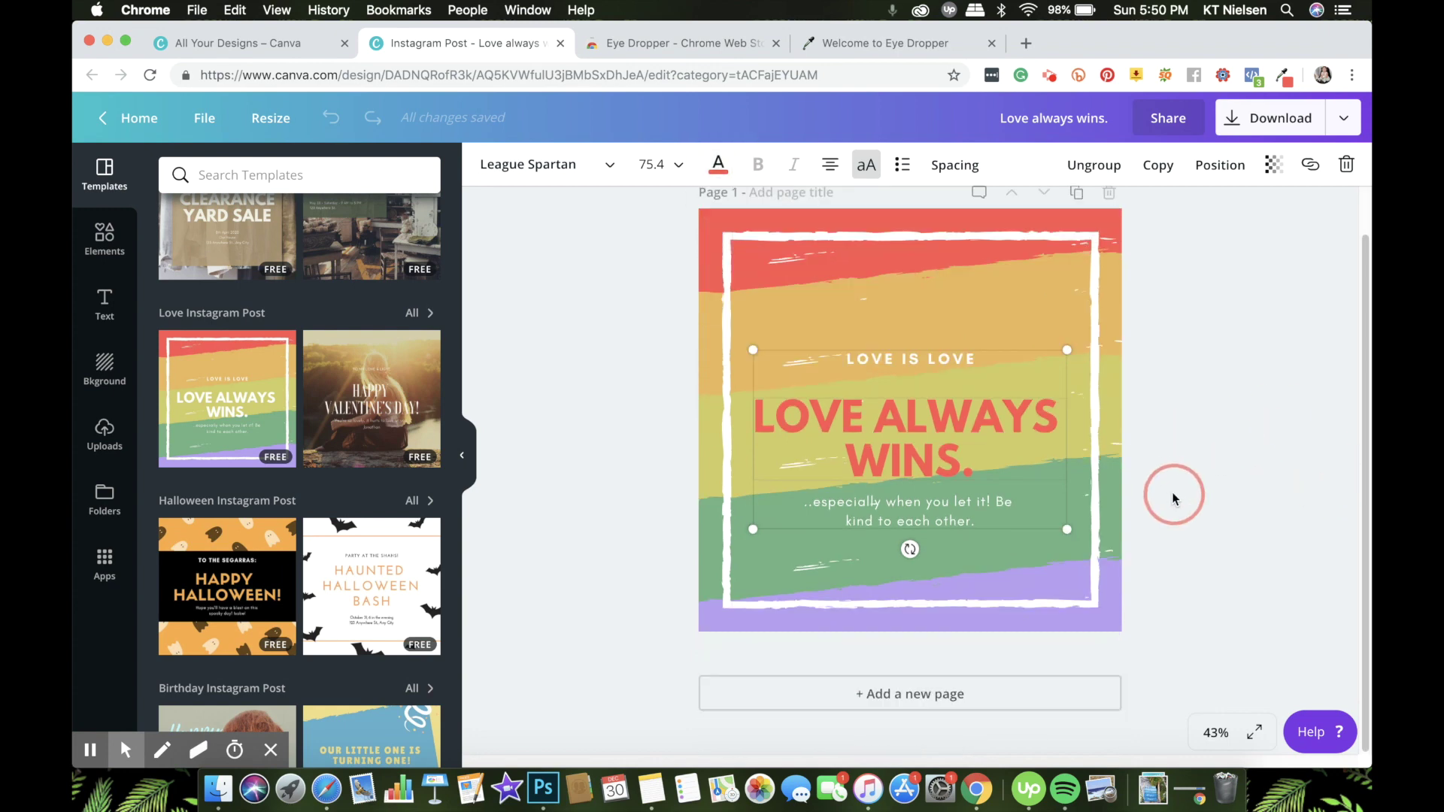
{"action": "left_click", "coordinate": [915, 696]}
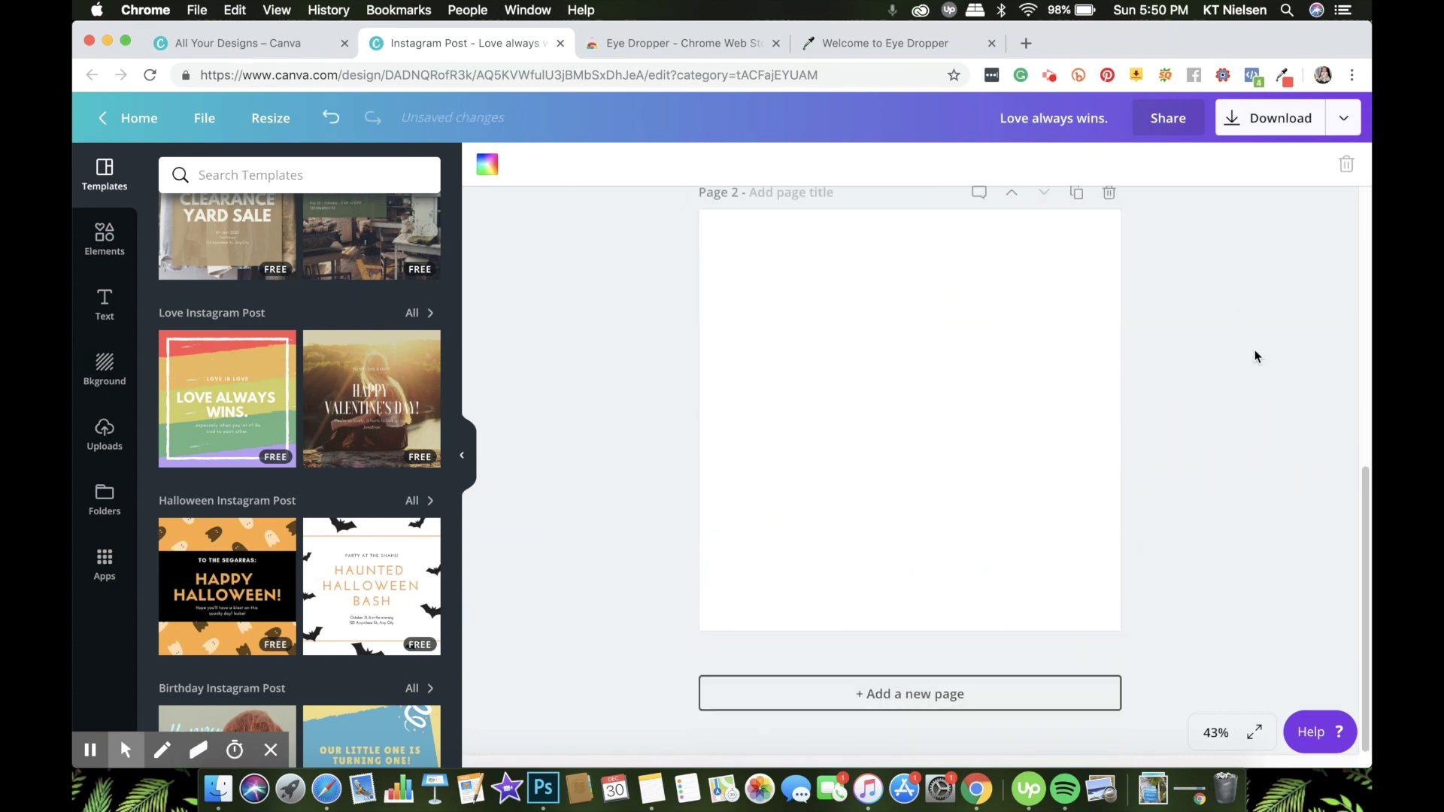
{"action": "scroll", "coordinate": [237, 526], "scroll_direction": "down", "scroll_amount": 2}
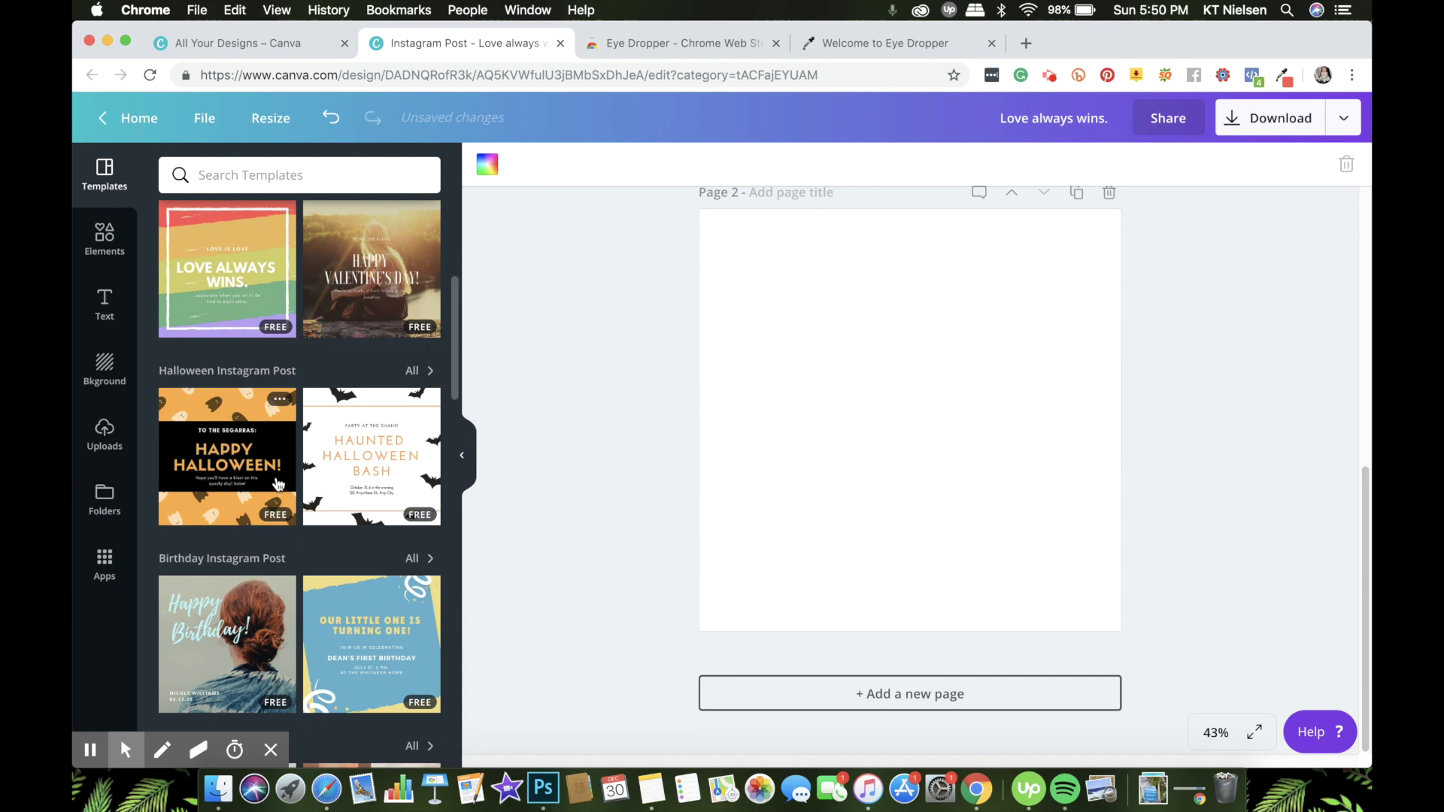
{"action": "scroll", "coordinate": [366, 458], "scroll_direction": "down", "scroll_amount": 1}
{"action": "left_click", "coordinate": [376, 372]}
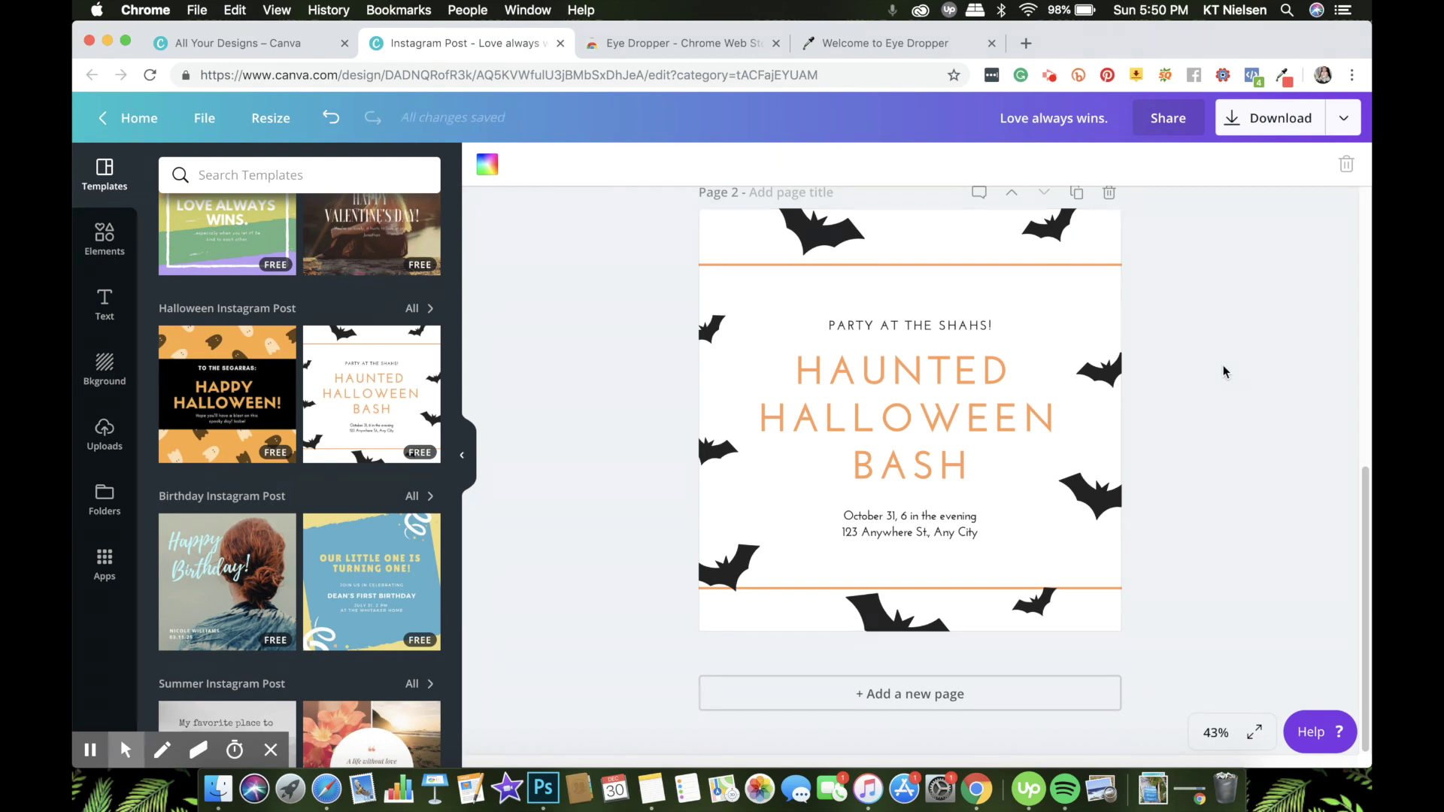
Recolour the "HAUNTED HALLOWEEN BASH" heading with the red from the document colours.
{"action": "left_click", "coordinate": [795, 370]}
{"action": "double_click", "coordinate": [795, 369]}
{"action": "left_click", "coordinate": [796, 369]}
{"action": "left_click_drag", "start_coordinate": [796, 368], "coordinate": [1042, 433]}
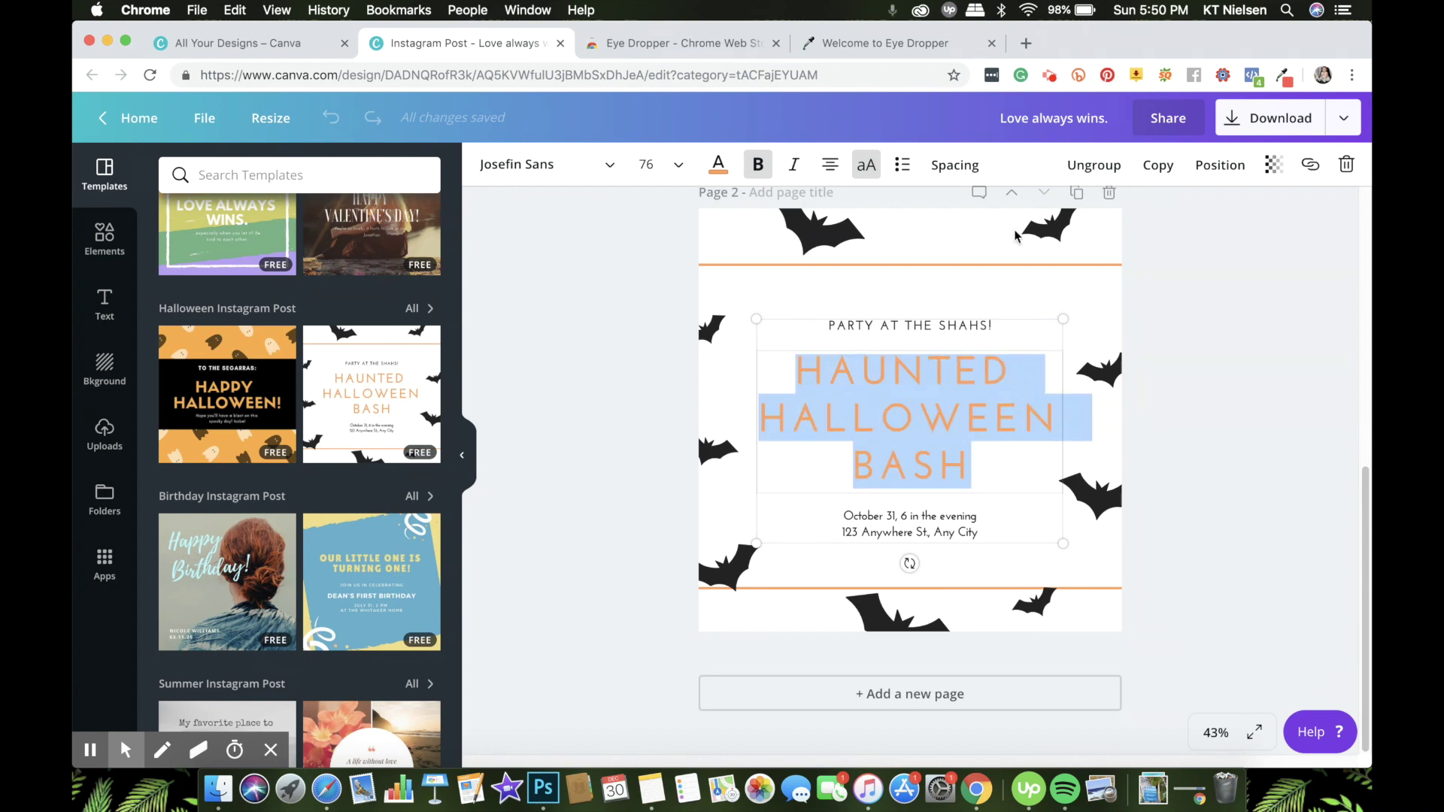
{"action": "left_click", "coordinate": [719, 166]}
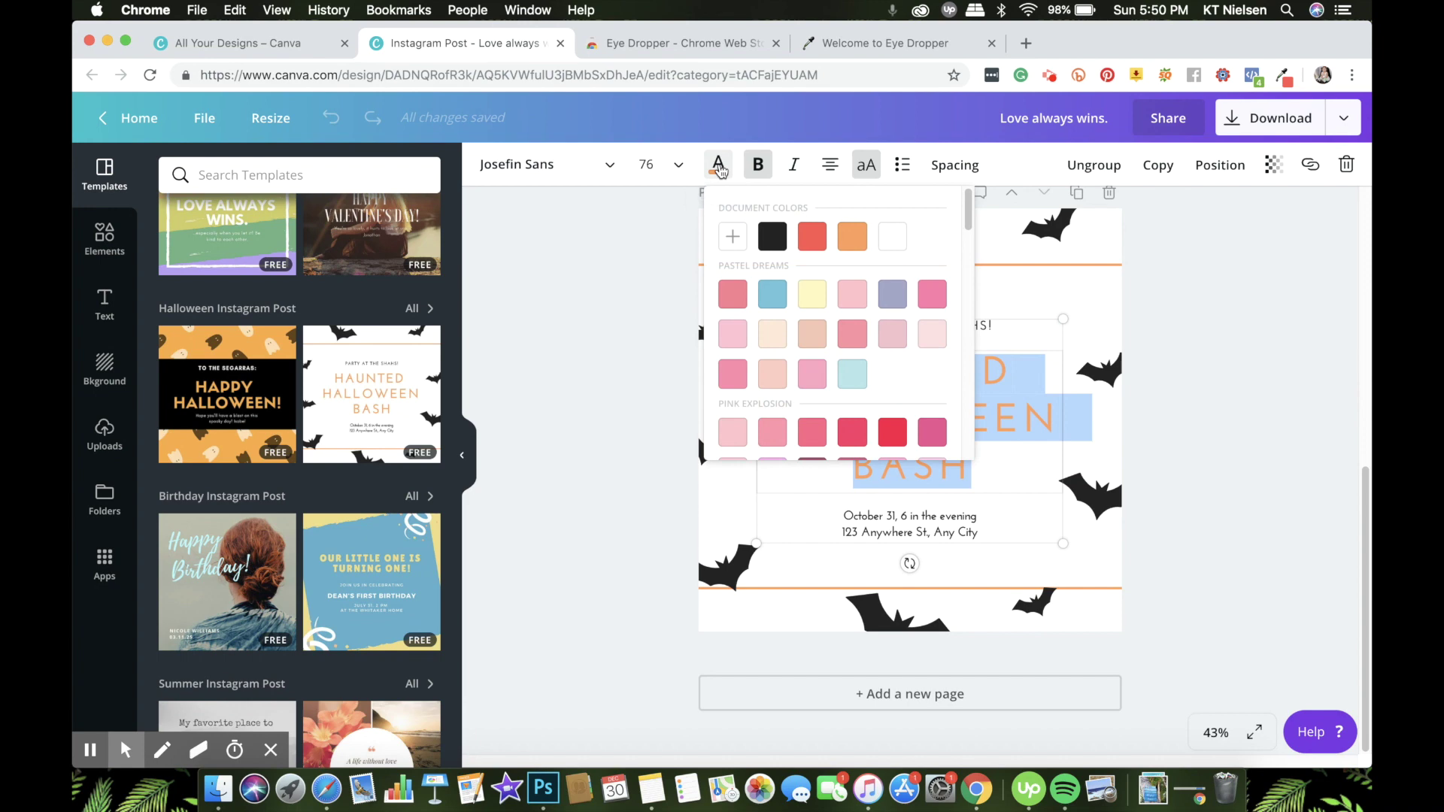
{"action": "left_click", "coordinate": [813, 236]}
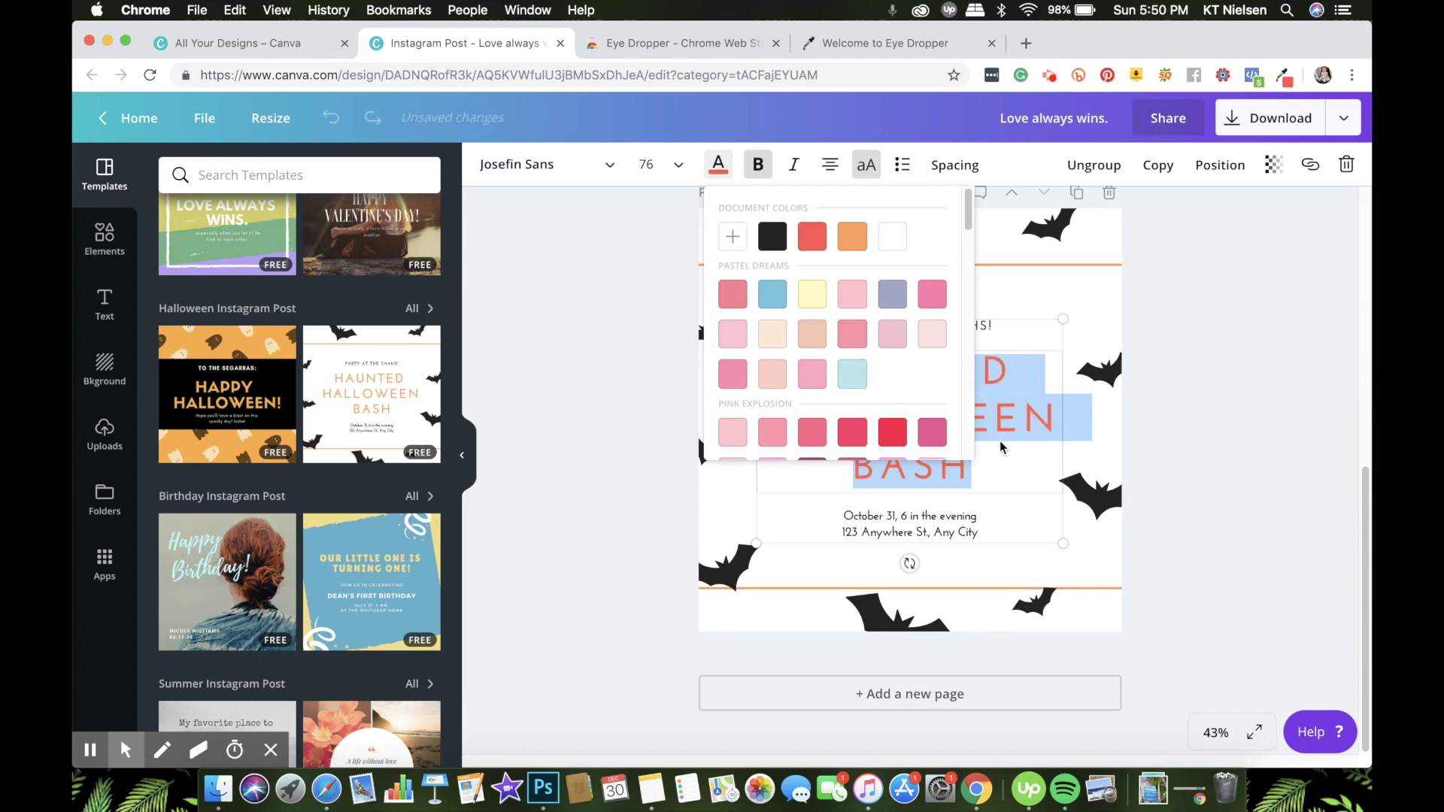
{"action": "left_click", "coordinate": [982, 468]}
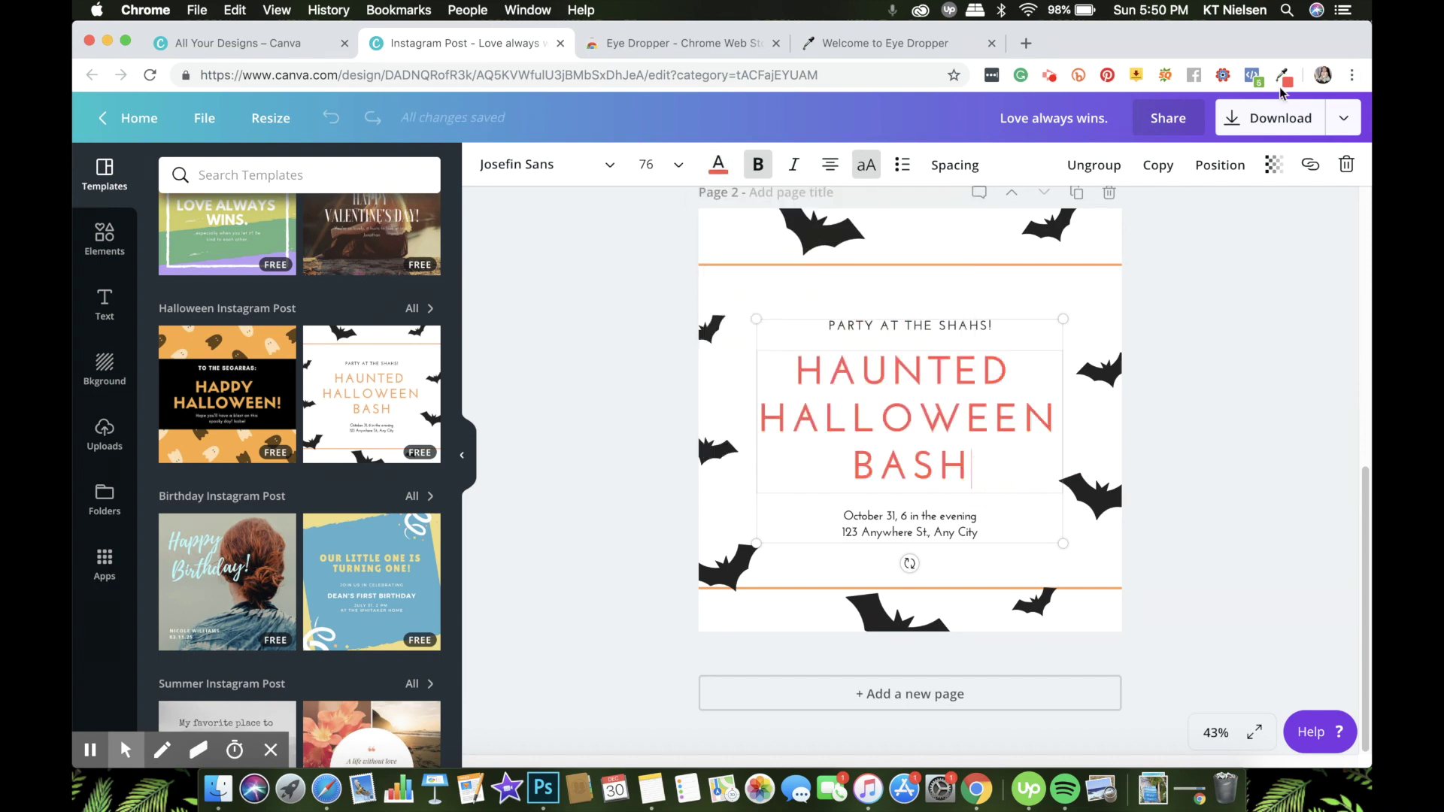
Select the orange swatch in the Eye Dropper palette and copy its hex code #e9b759.
{"action": "left_click", "coordinate": [1285, 77]}
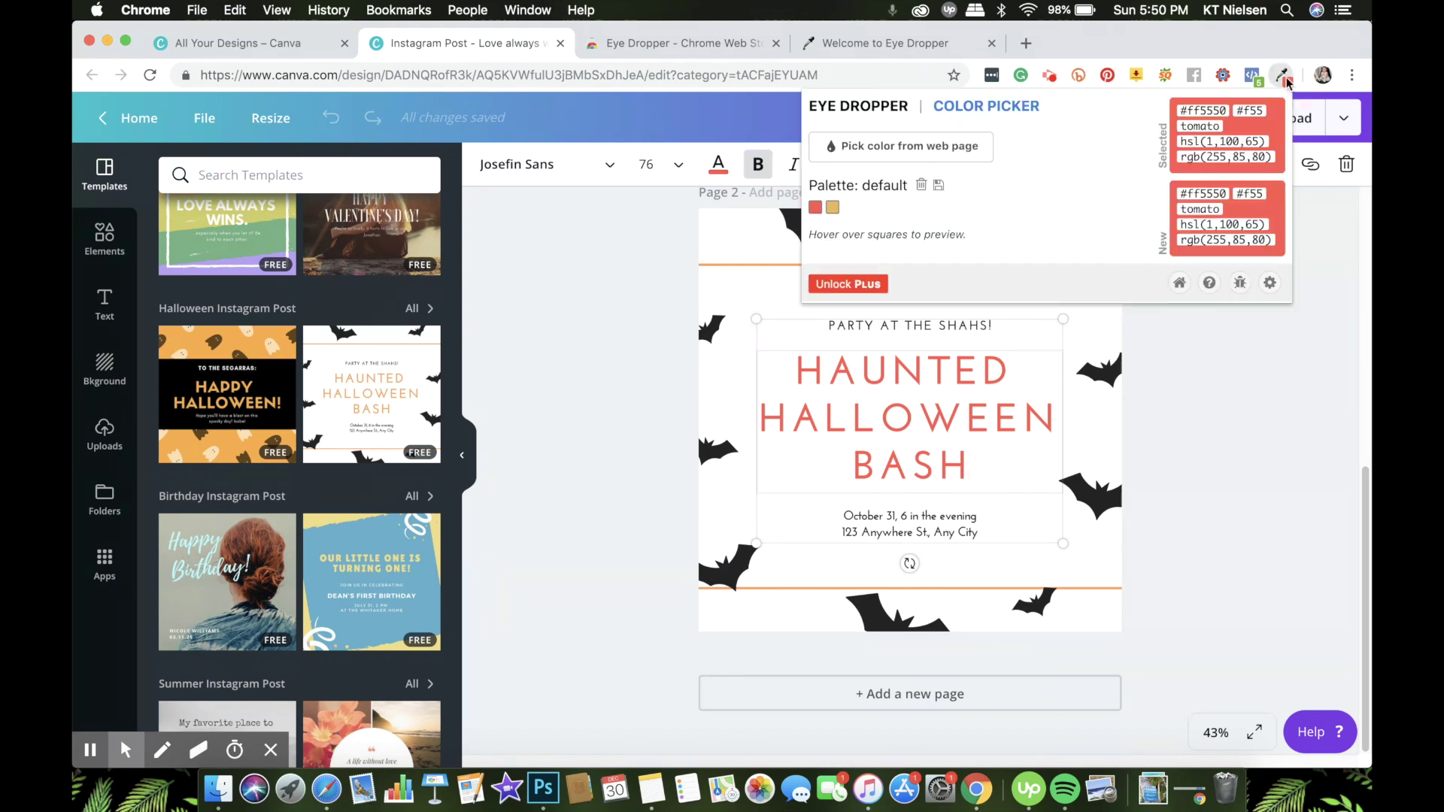
{"action": "left_click", "coordinate": [833, 206]}
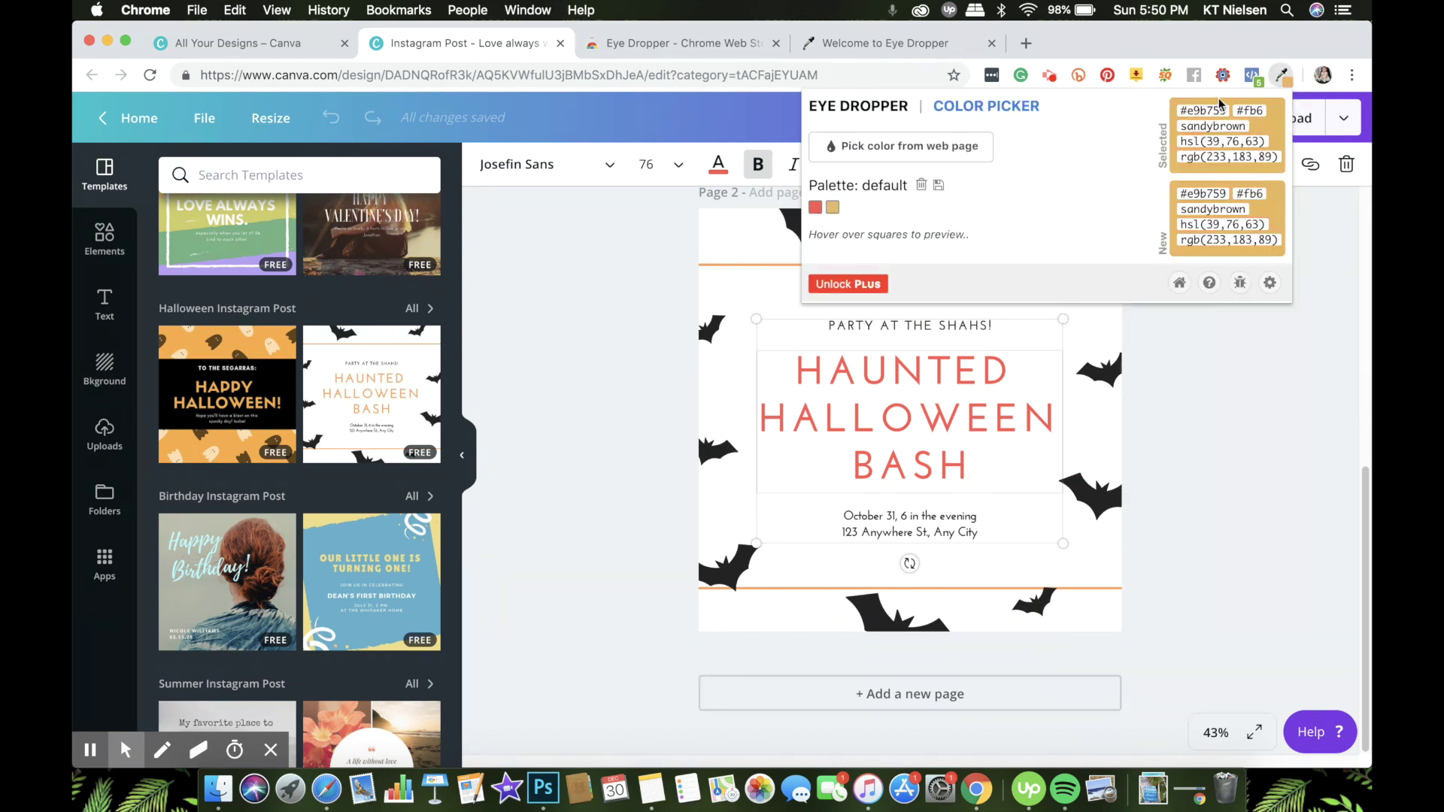
{"action": "left_click_drag", "start_coordinate": [1229, 111], "coordinate": [1178, 113]}
{"action": "key", "text": "ctrl+c"}
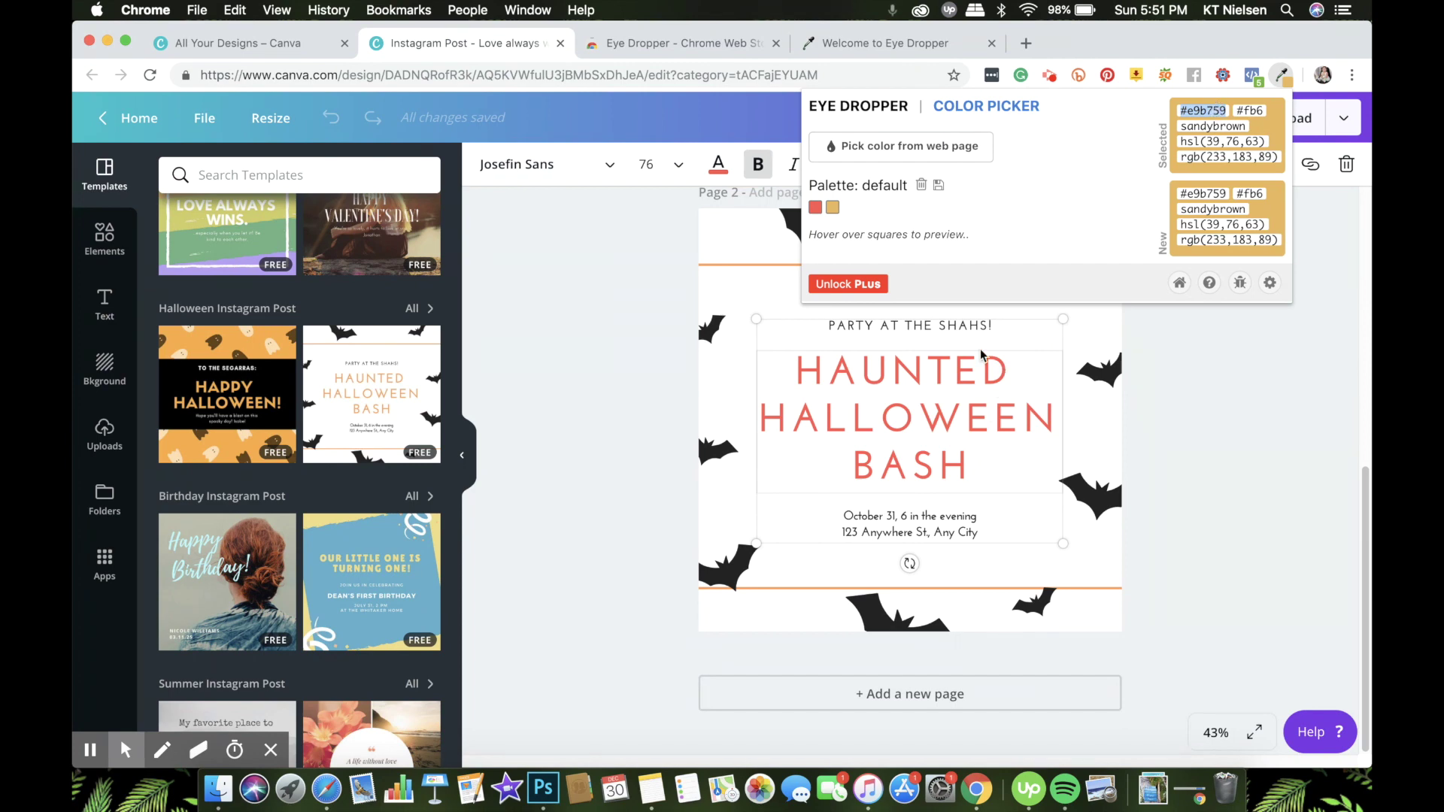
Recolour the "HAUNTED HALLOWEEN BASH" heading with the copied hex code #e9b759 as a custom text colour.
{"action": "left_click_drag", "start_coordinate": [963, 464], "coordinate": [796, 367]}
{"action": "left_click", "coordinate": [729, 171]}
{"action": "left_click", "coordinate": [735, 234]}
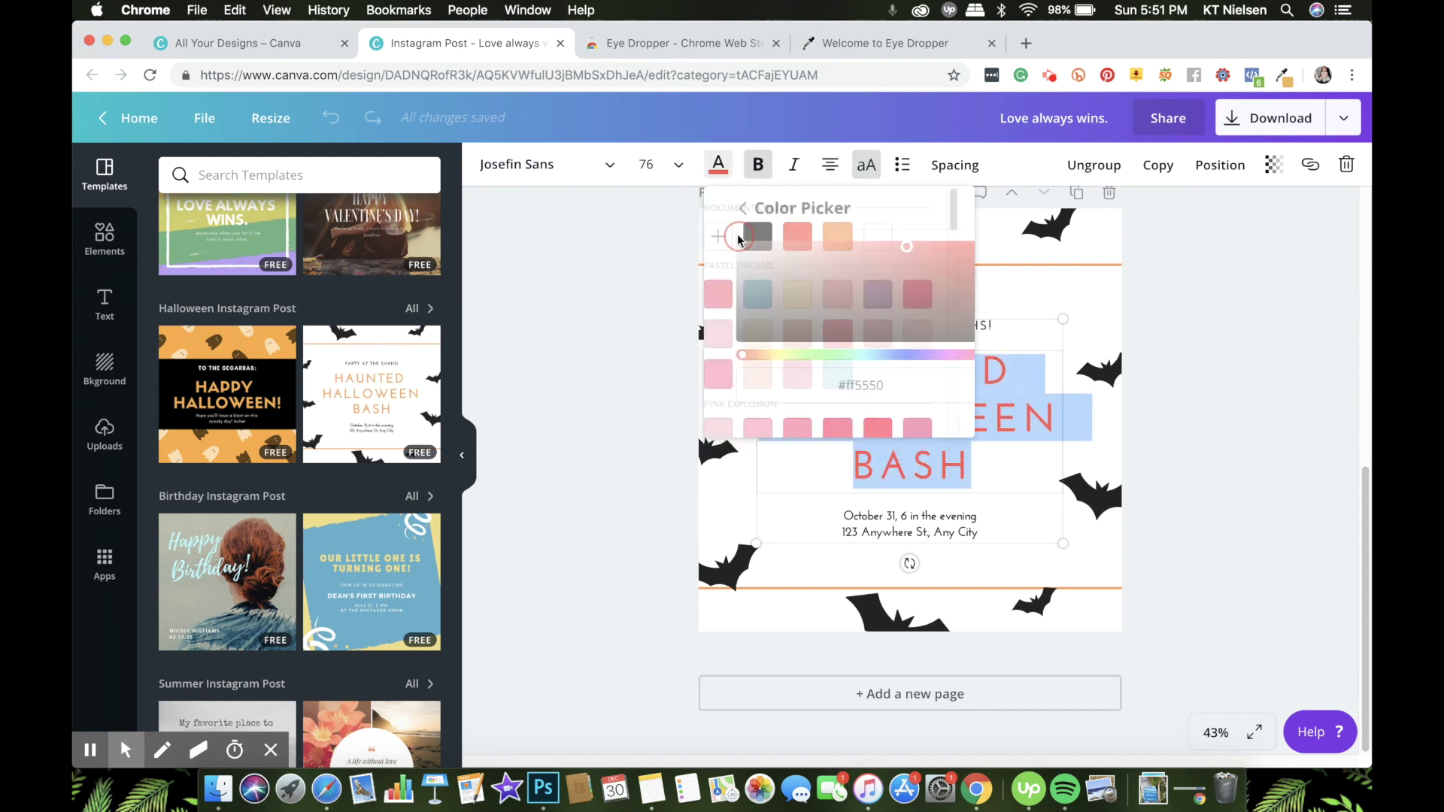
{"action": "left_click", "coordinate": [823, 373]}
{"action": "key", "text": "ctrl+a"}
{"action": "key", "text": "ctrl+v"}
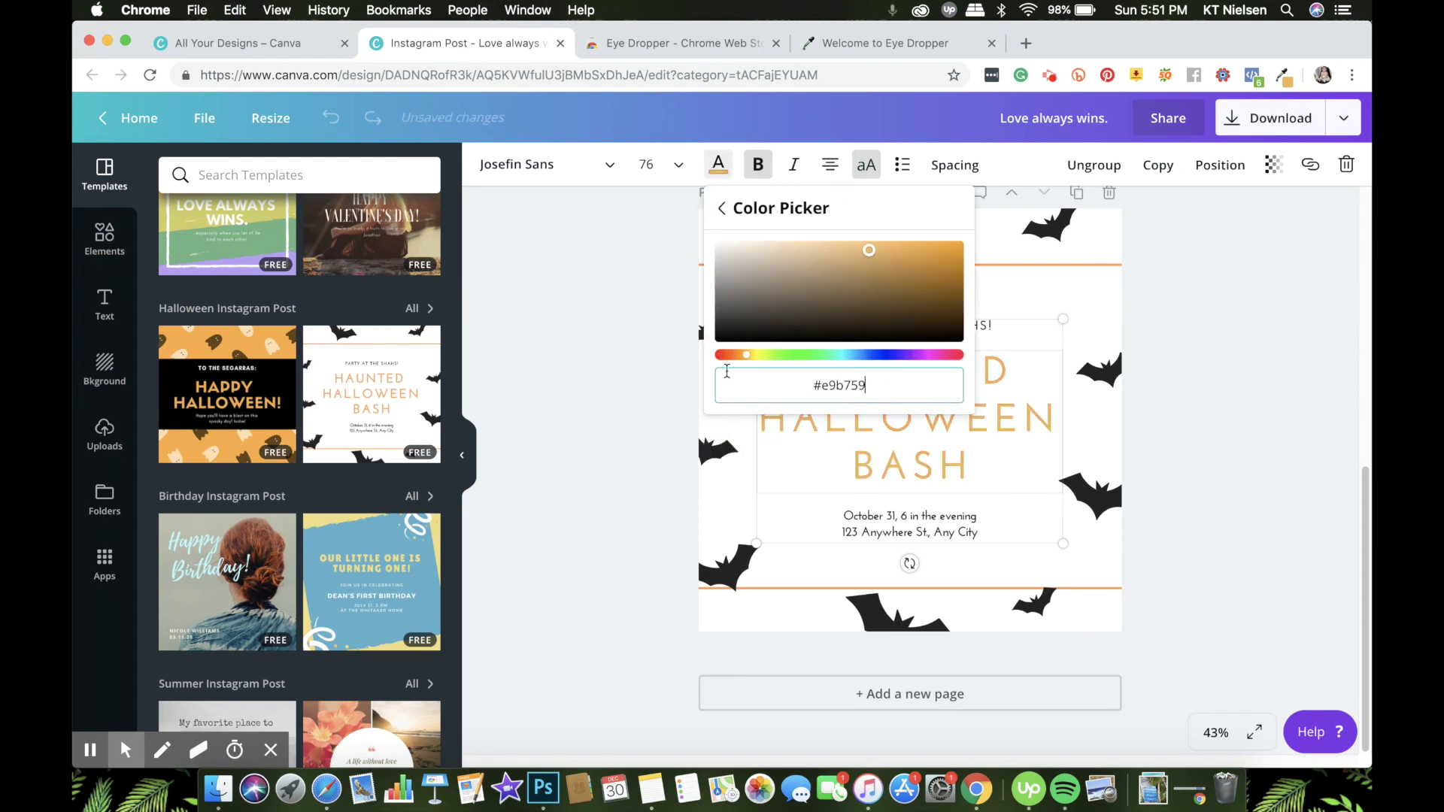
{"action": "key", "text": "Escape"}
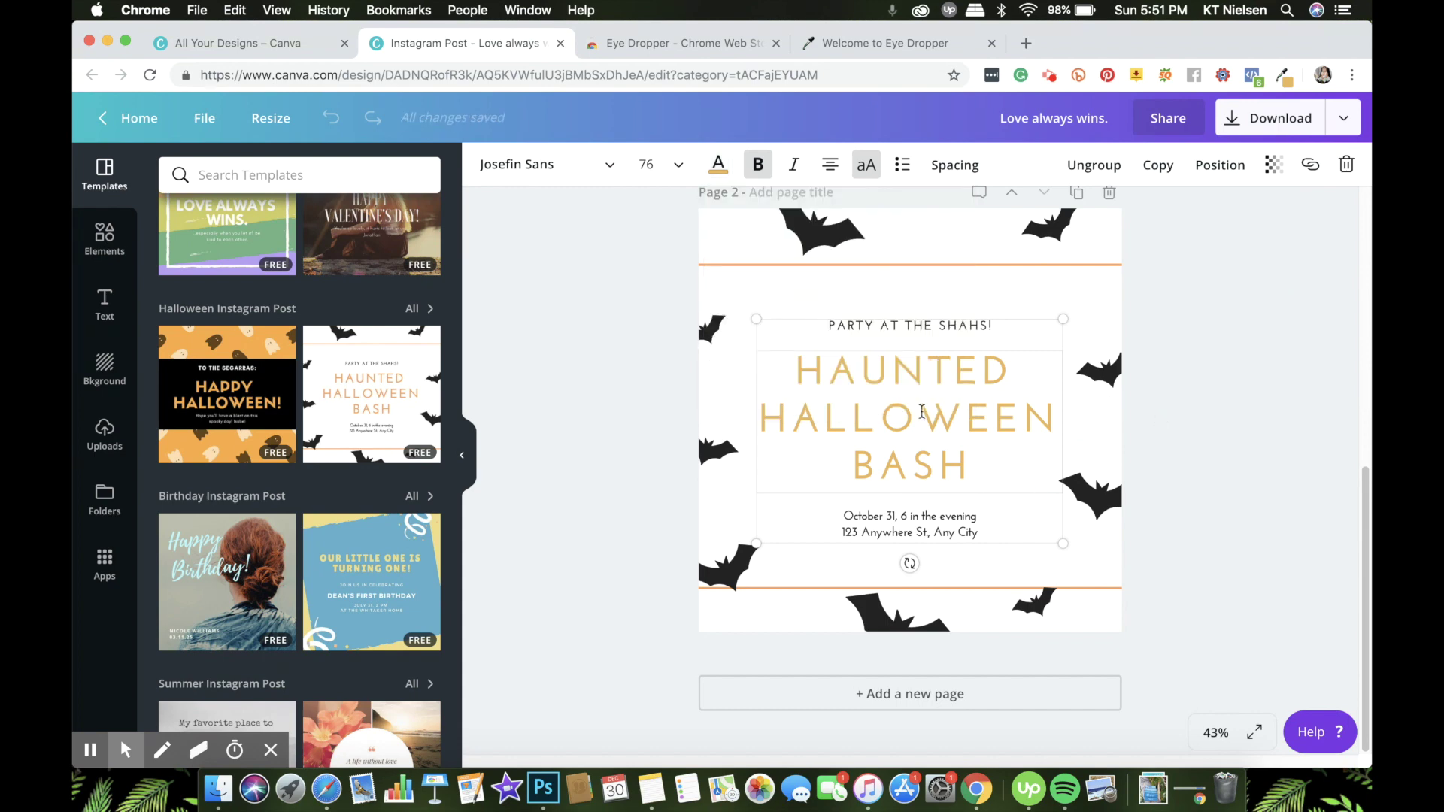
{"action": "left_click", "coordinate": [1189, 422]}
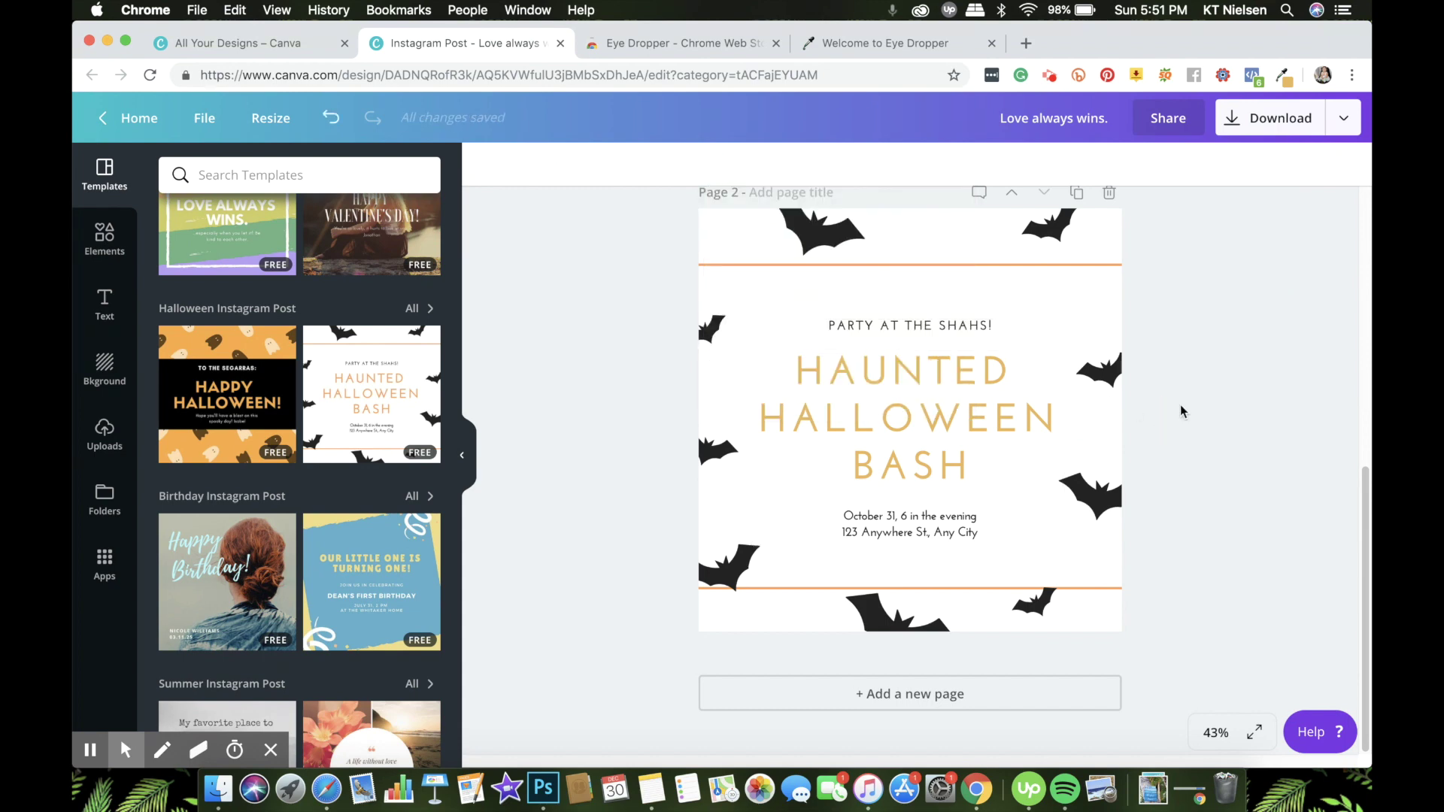
Replace page 2's design with the "Our little one is turning one!" birthday template and select its yellow background.
{"action": "left_click", "coordinate": [381, 559]}
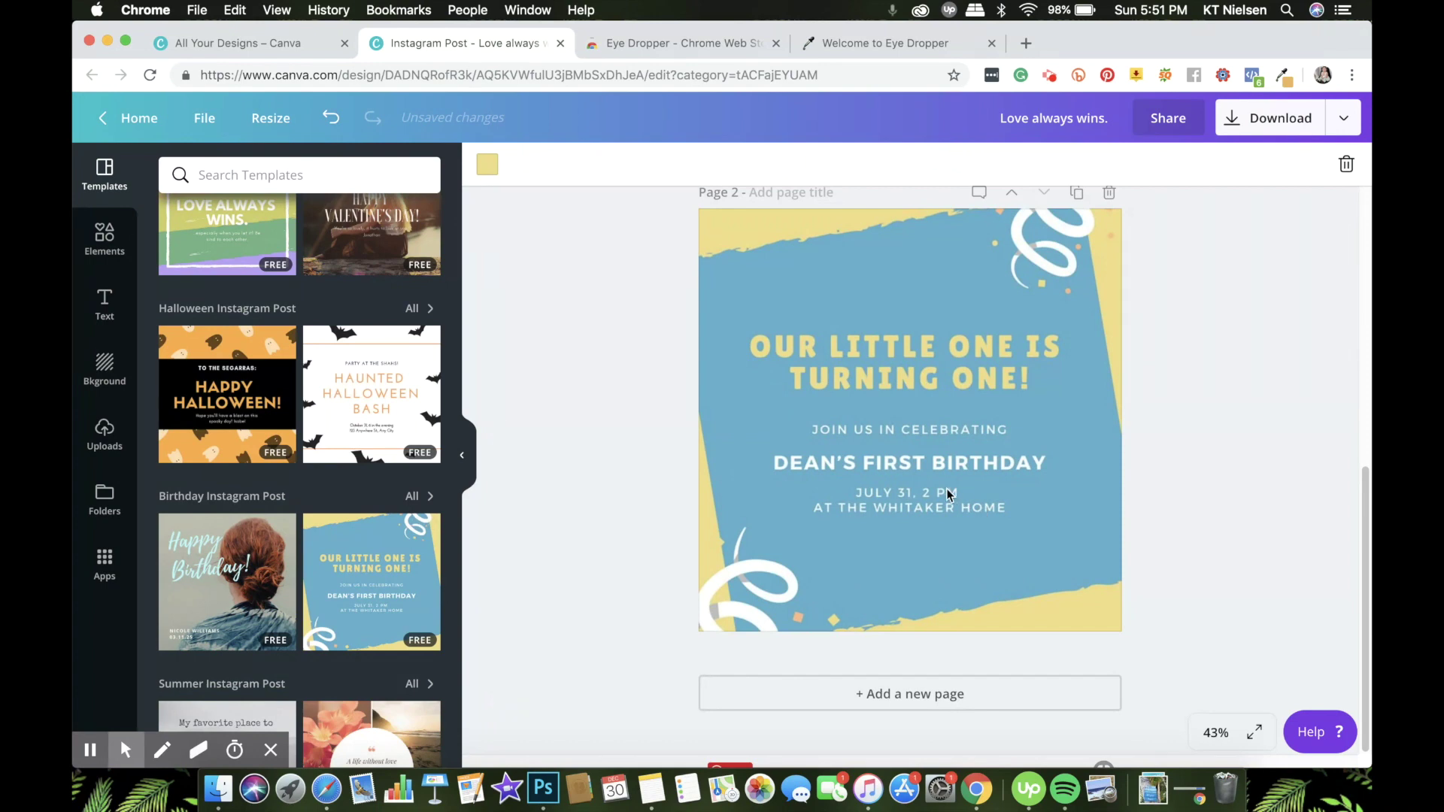
{"action": "left_click", "coordinate": [1043, 382]}
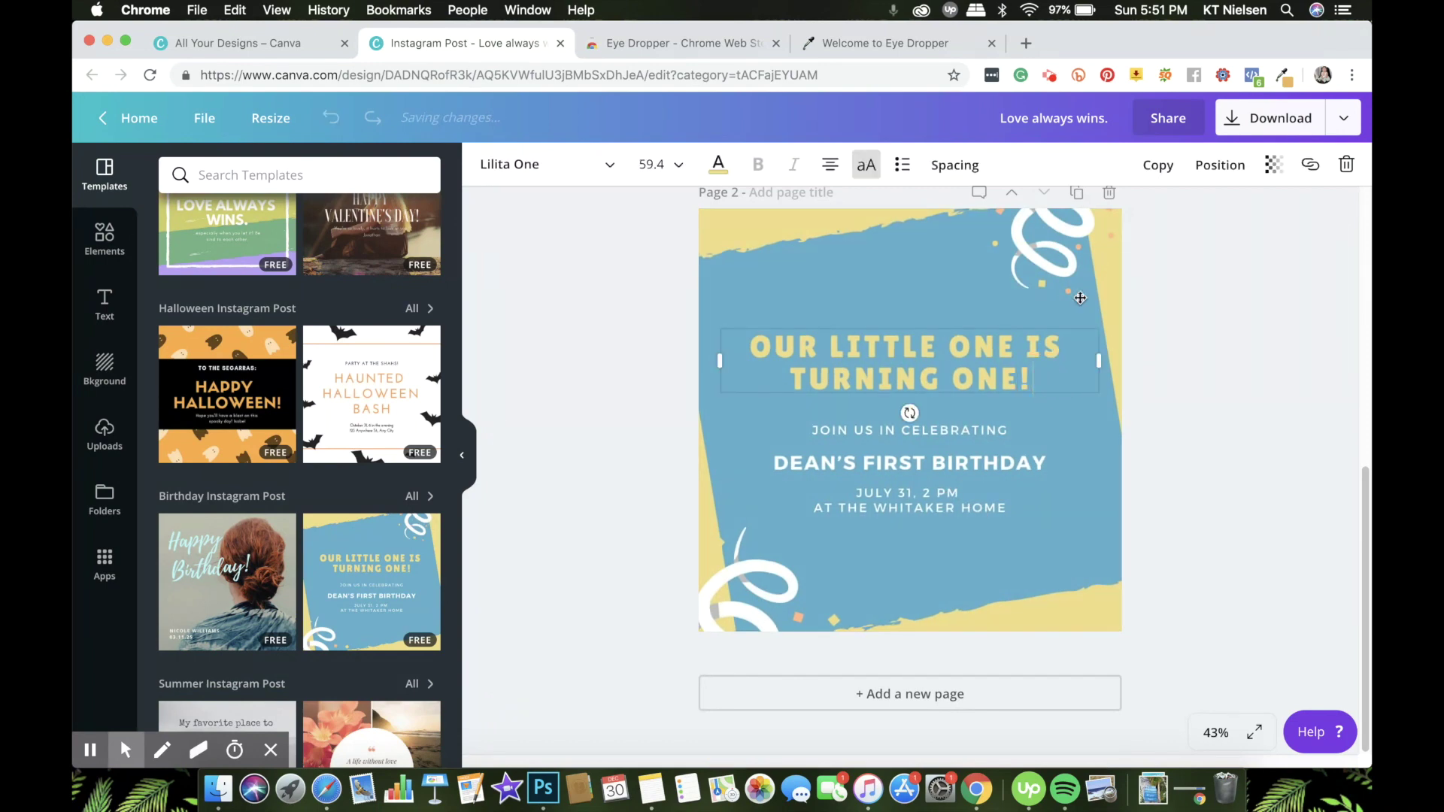
{"action": "left_click", "coordinate": [1118, 296]}
{"action": "left_click", "coordinate": [718, 220]}
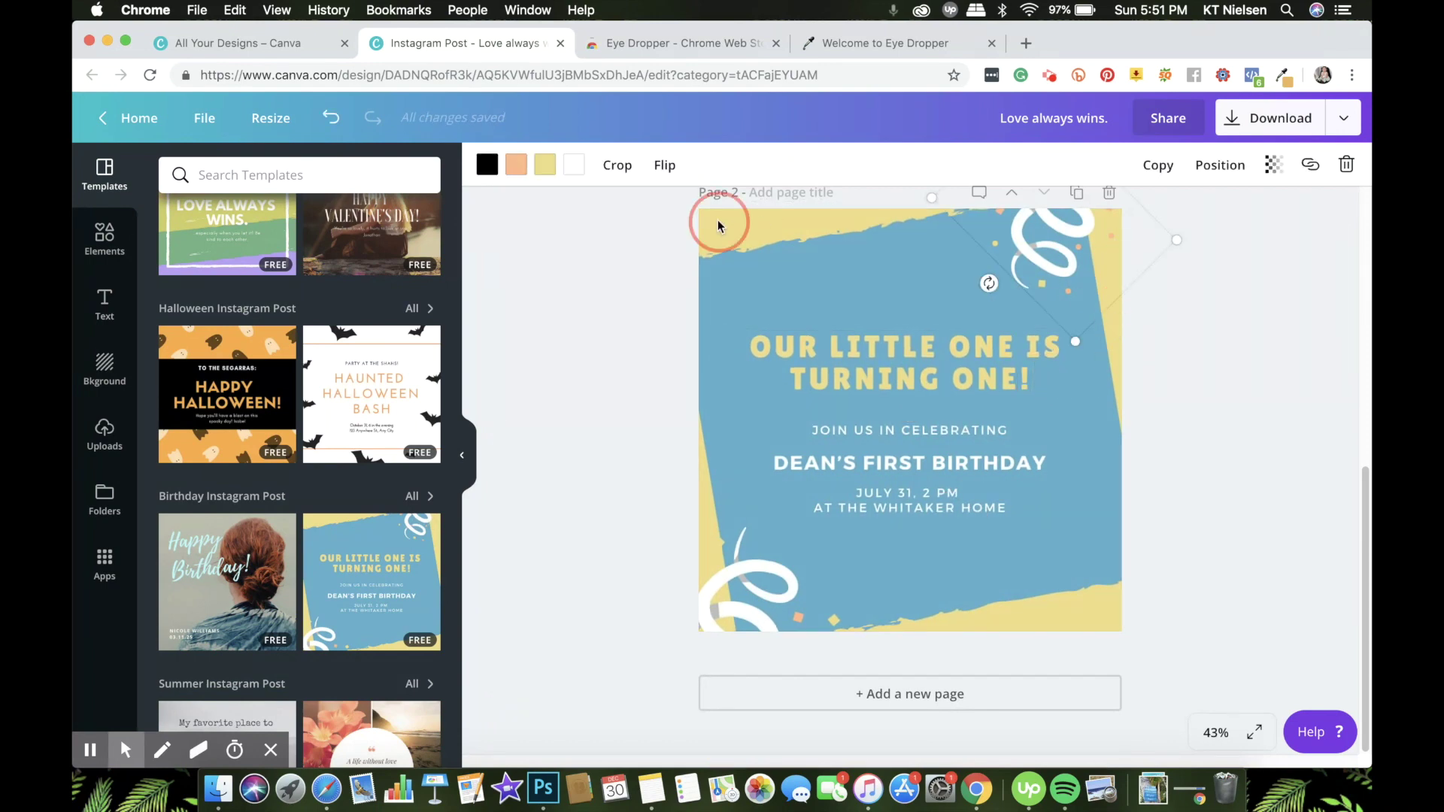
Select the red swatch in the Eye Dropper palette and copy its hex code #ff5550.
{"action": "left_click", "coordinate": [1281, 74]}
{"action": "left_click", "coordinate": [814, 209]}
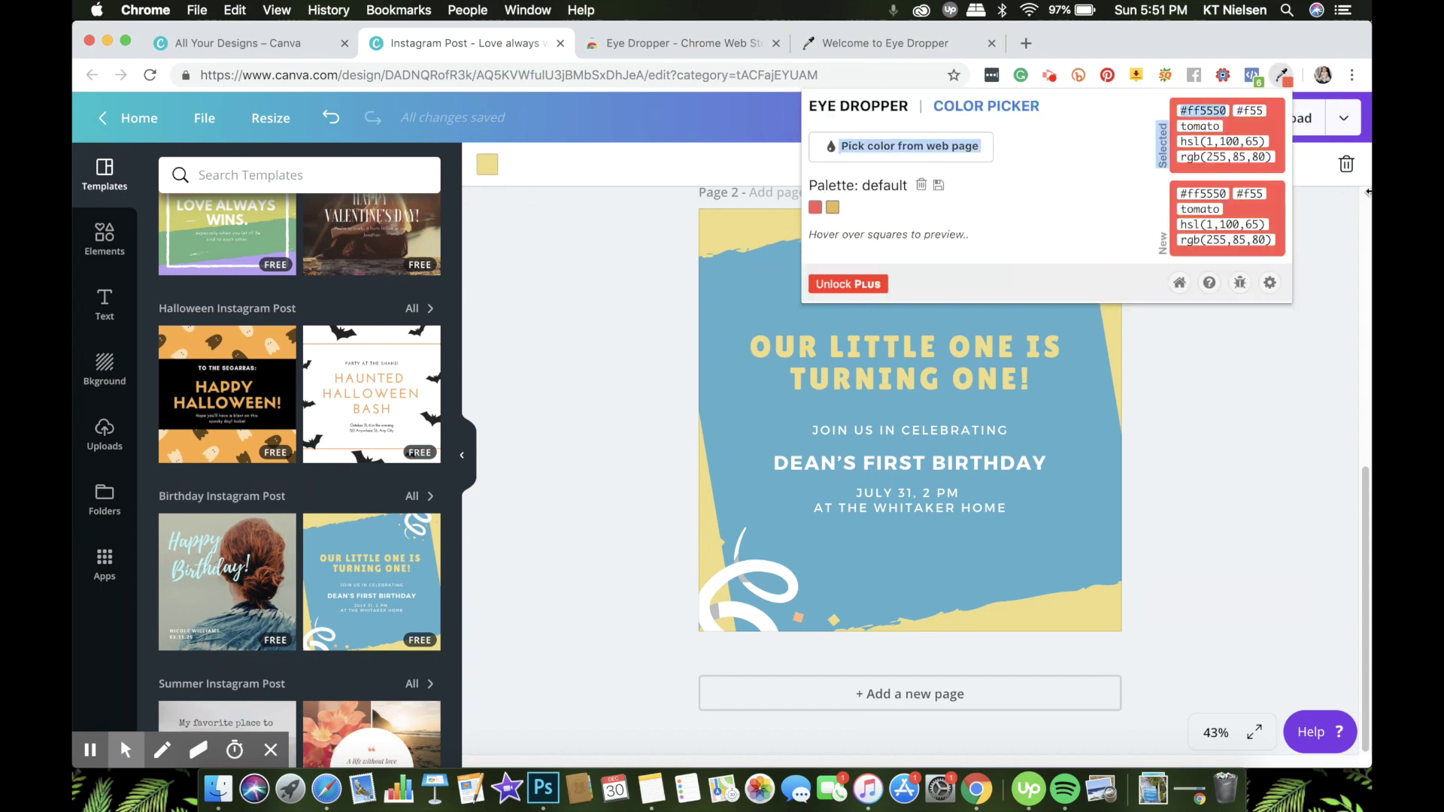
{"action": "left_click", "coordinate": [1290, 150]}
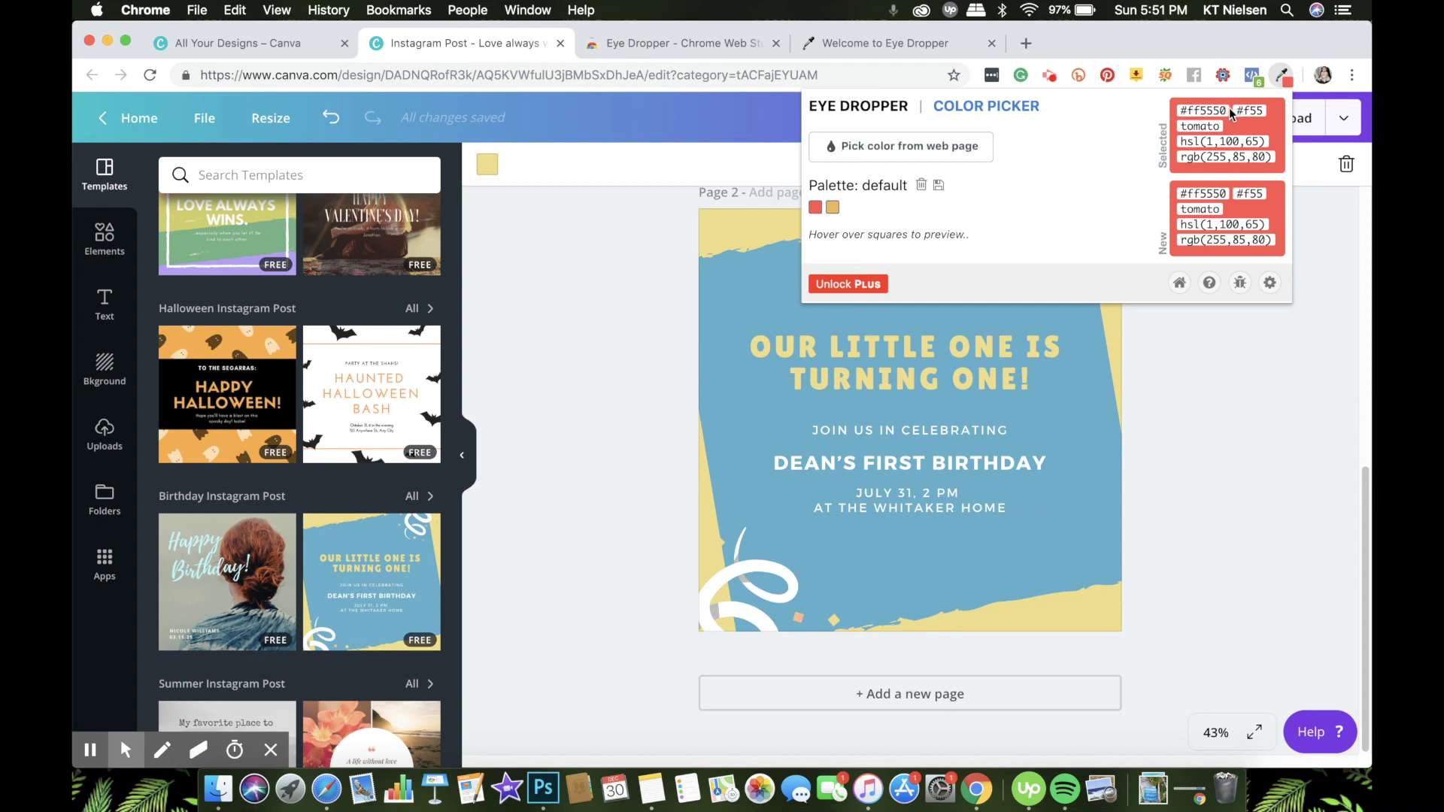
{"action": "left_click_drag", "start_coordinate": [1229, 113], "coordinate": [1181, 112]}
{"action": "key", "text": "super+c"}
Set the birthday design's background to the copied hex code #ff5550 as a custom colour.
{"action": "left_click", "coordinate": [485, 164]}
{"action": "left_click", "coordinate": [485, 164]}
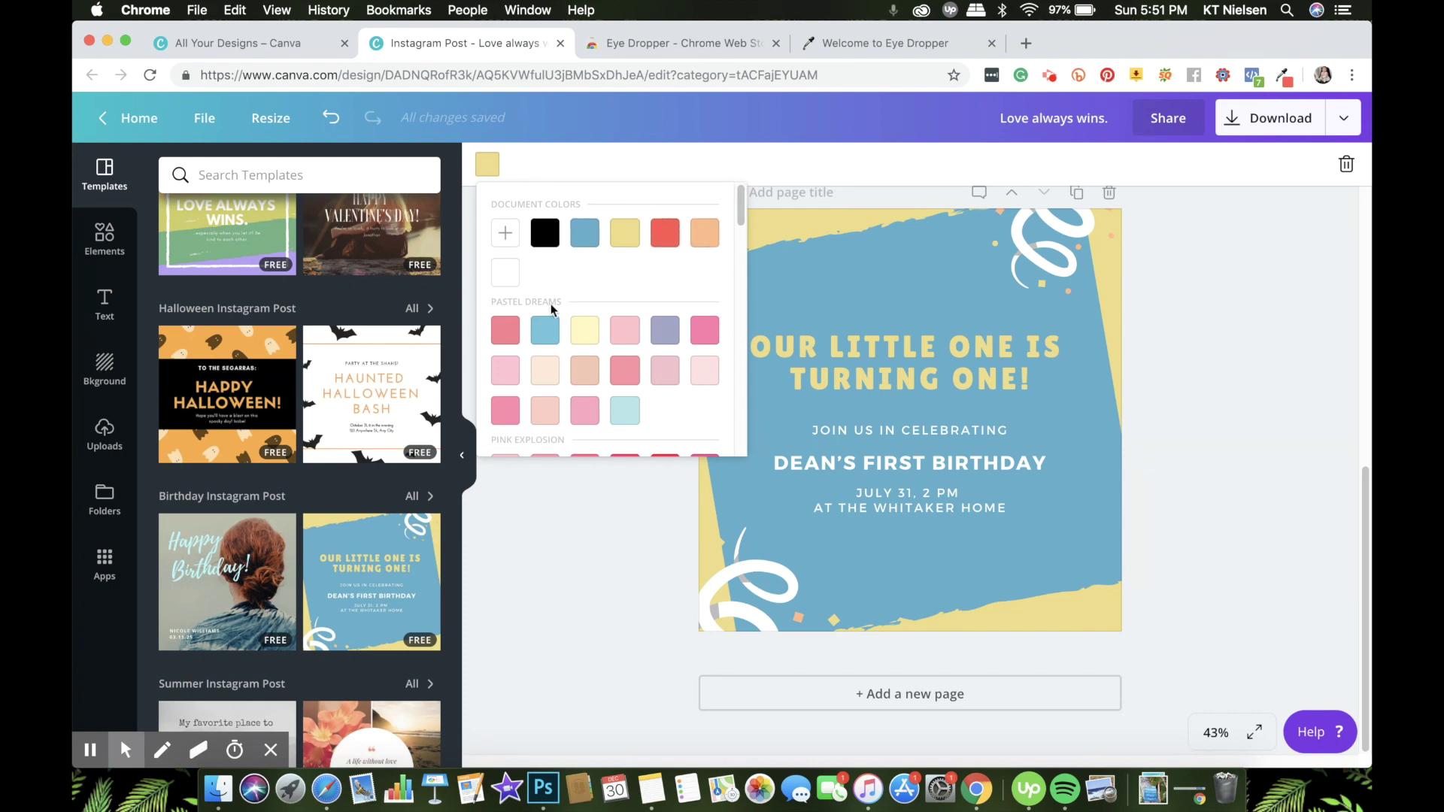
{"action": "left_click", "coordinate": [505, 233]}
{"action": "left_click", "coordinate": [644, 381]}
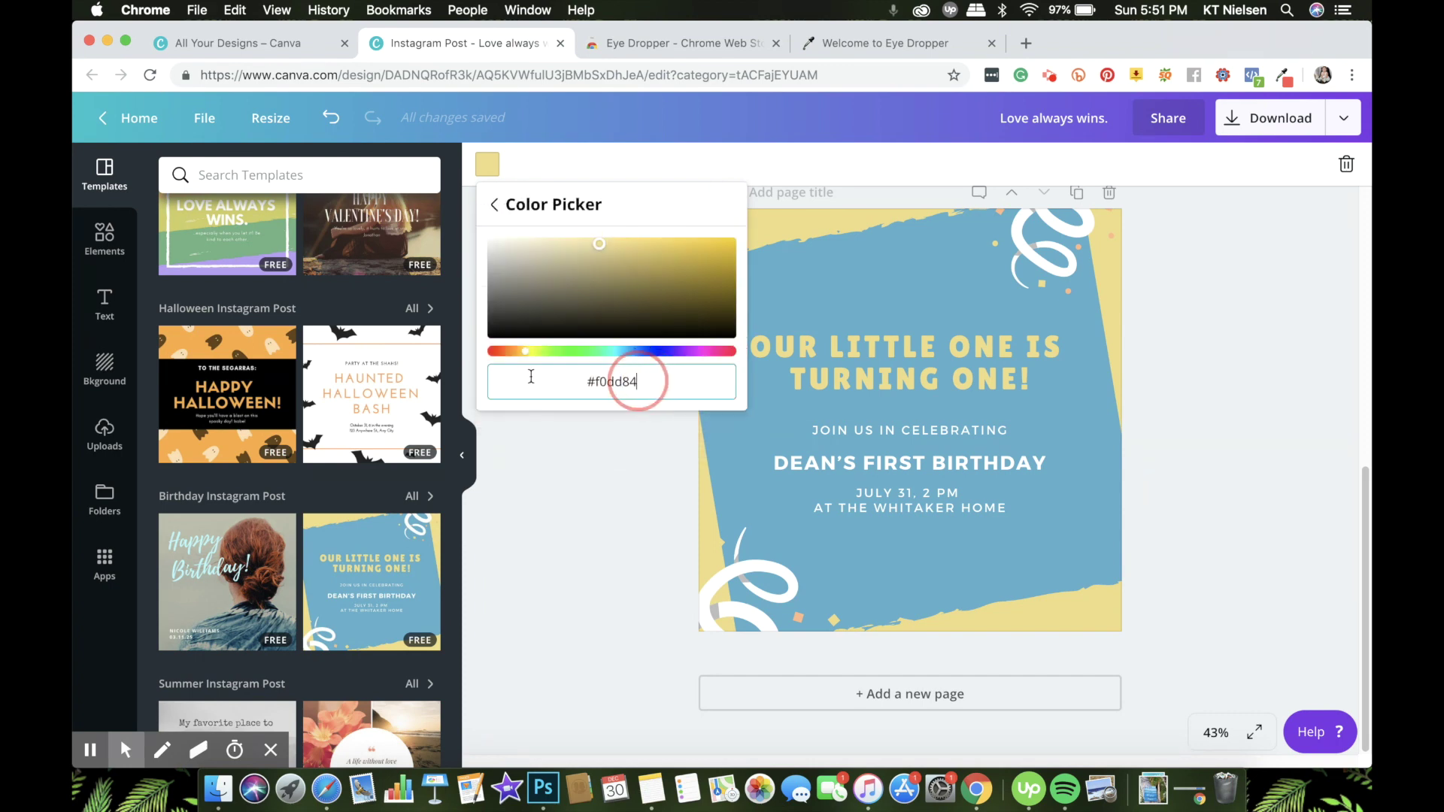
{"action": "key", "text": "super+v"}
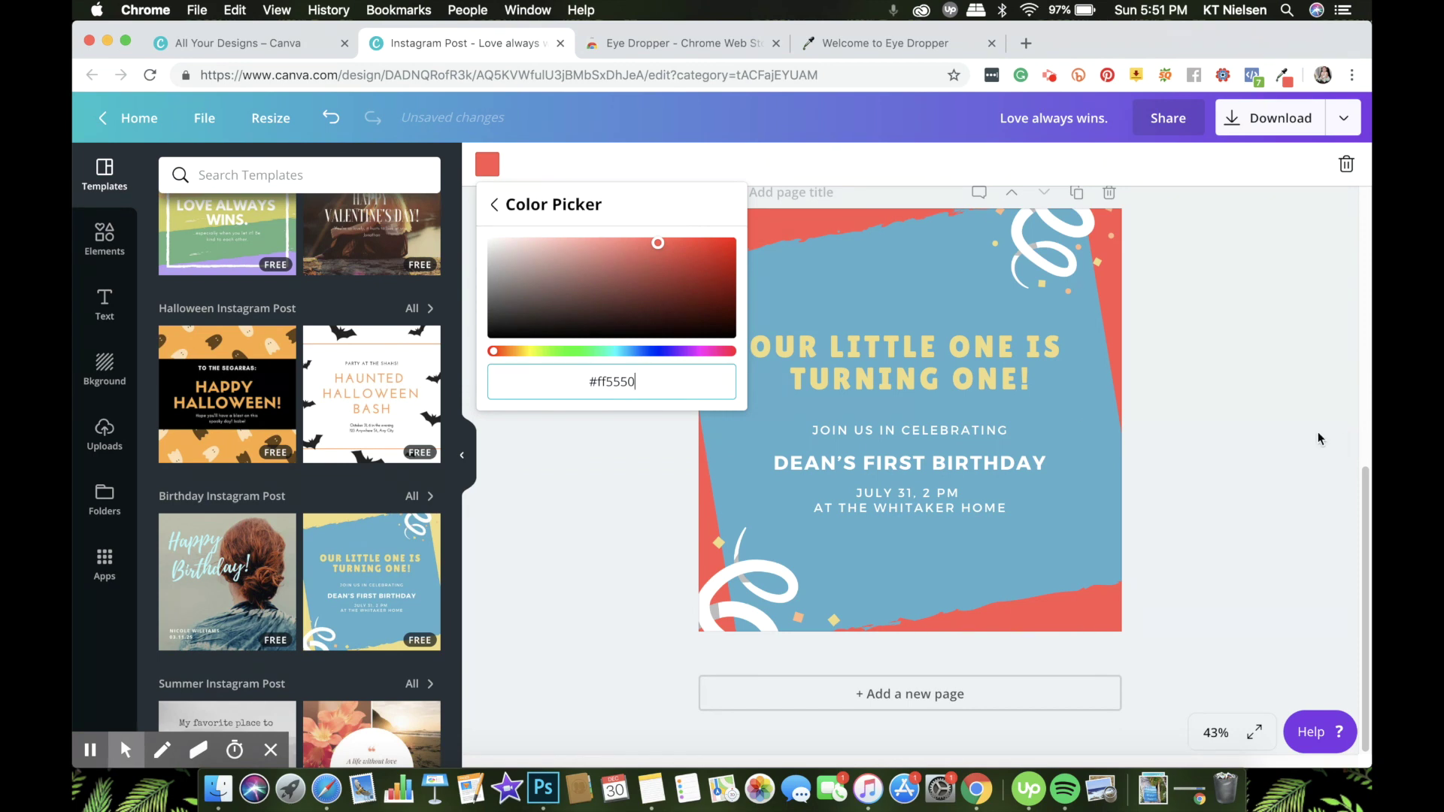
Recolour the "OUR LITTLE ONE IS TURNING ONE!" heading white.
{"action": "left_click", "coordinate": [917, 355]}
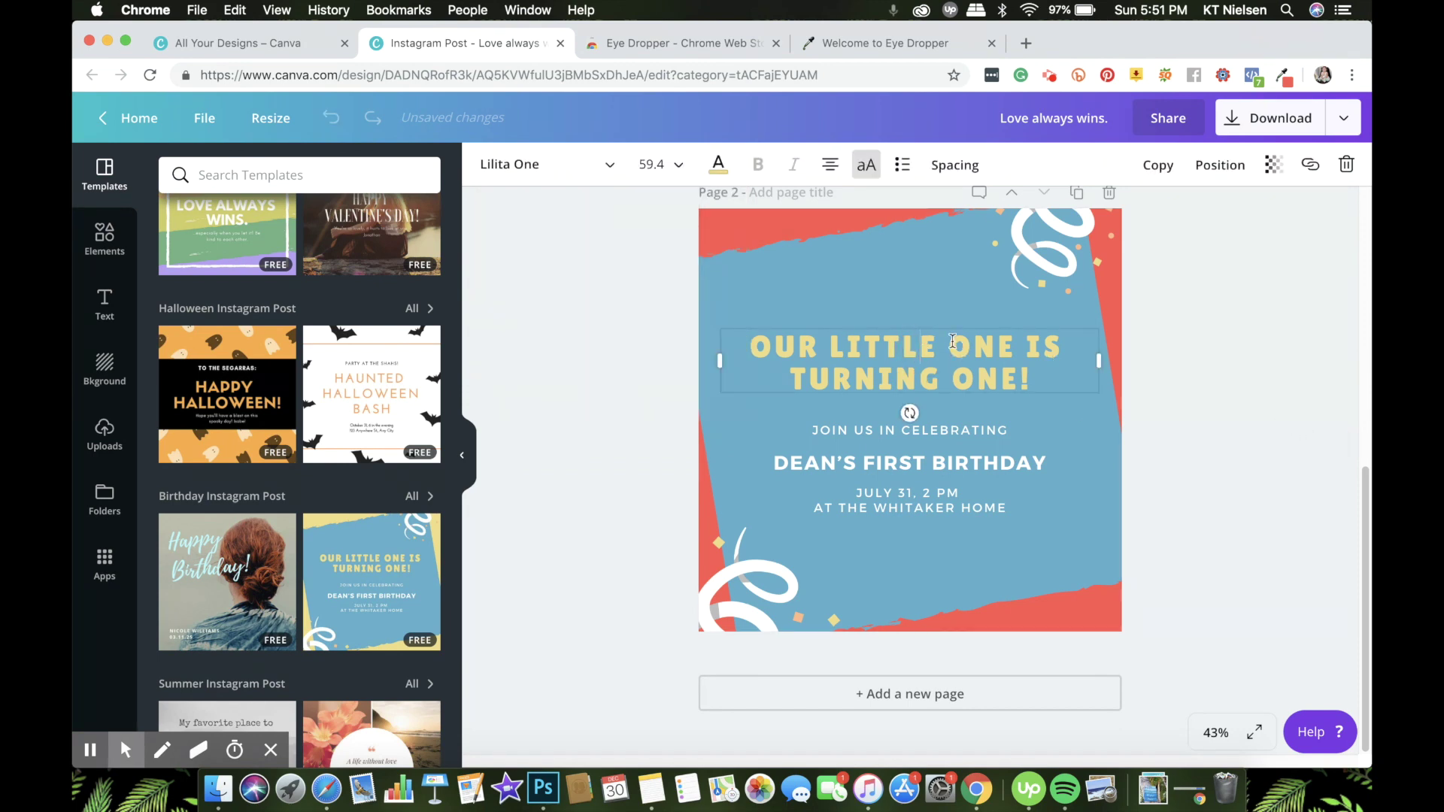
{"action": "left_click", "coordinate": [746, 342]}
{"action": "left_click_drag", "start_coordinate": [745, 342], "coordinate": [1074, 371]}
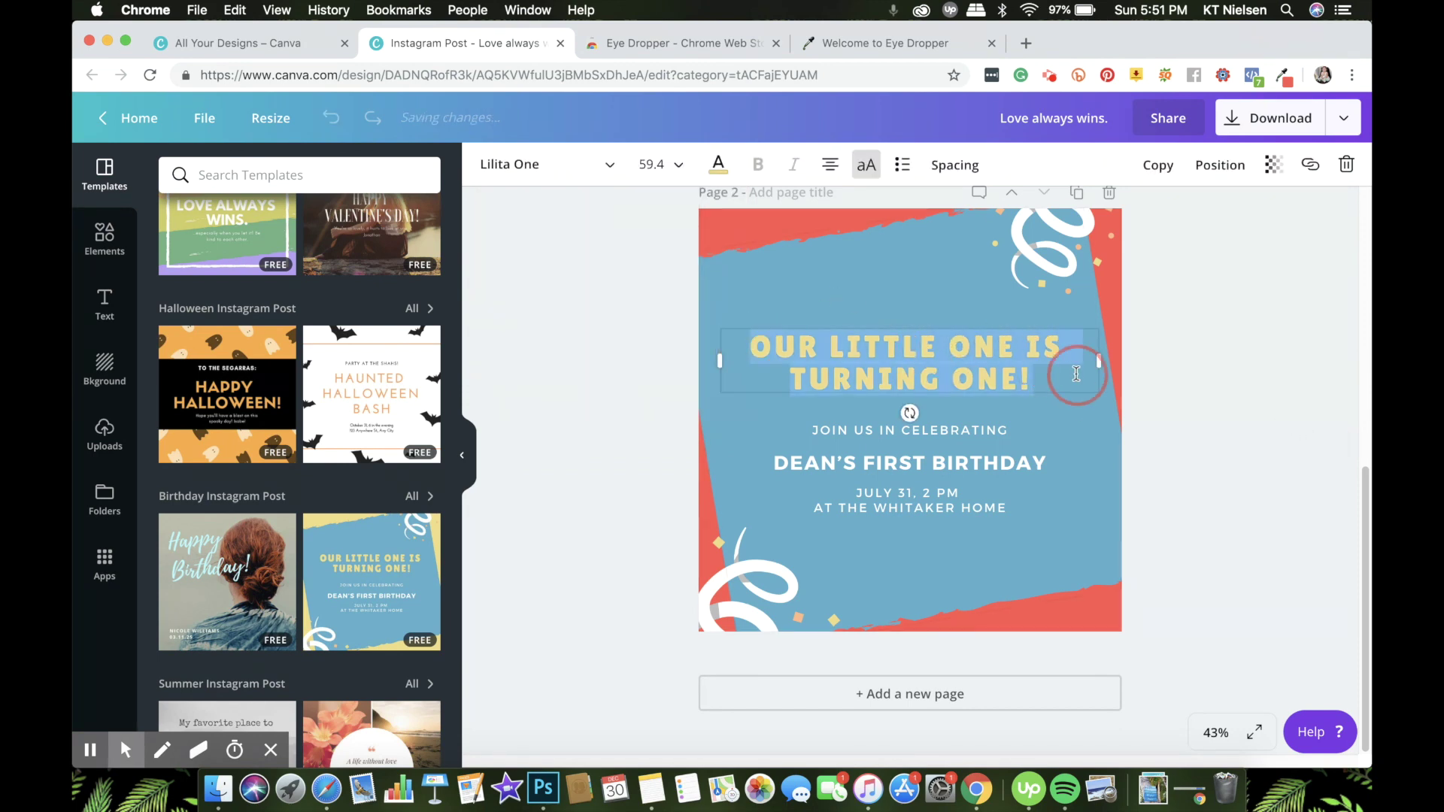
{"action": "left_click", "coordinate": [719, 166]}
{"action": "left_click", "coordinate": [893, 237]}
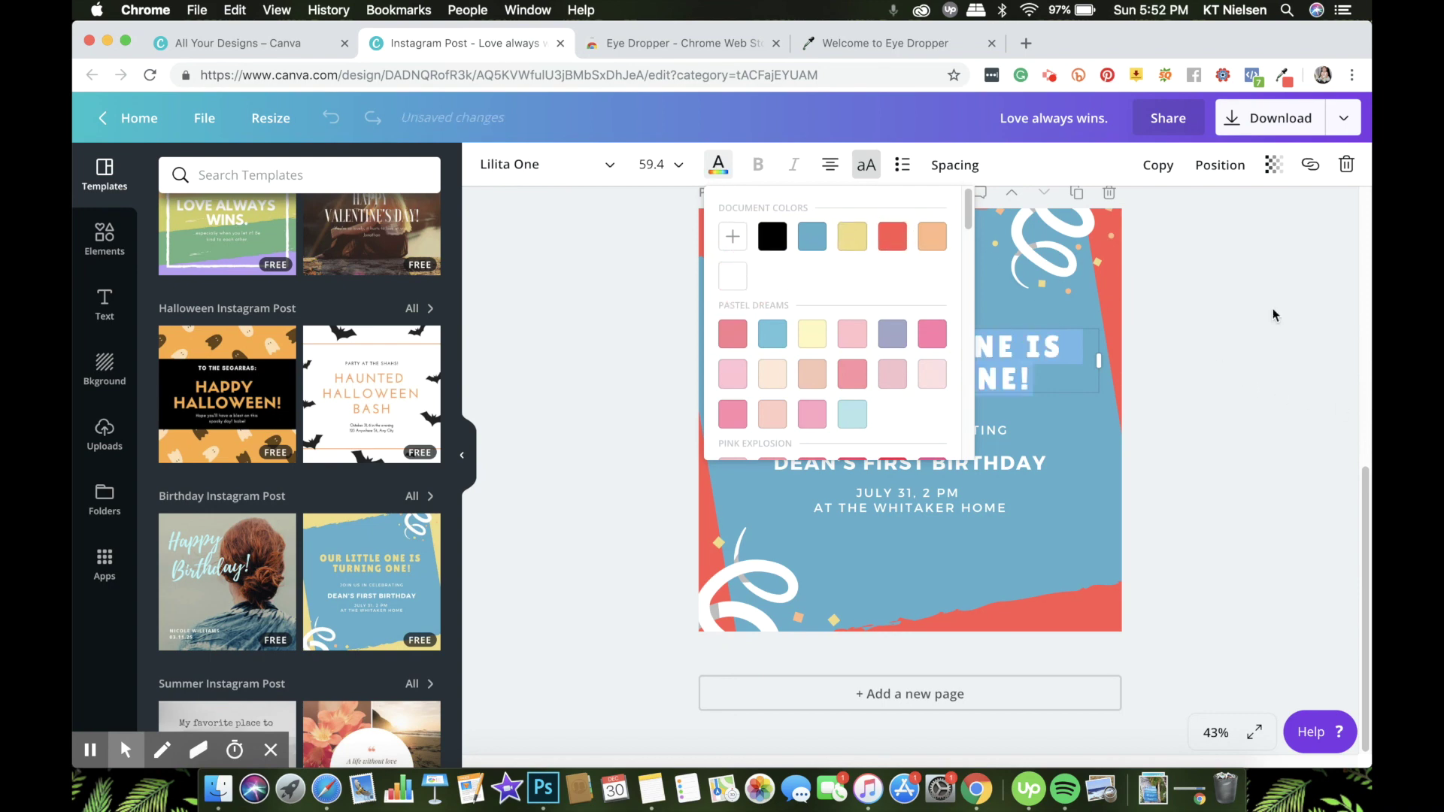
{"action": "left_click", "coordinate": [1253, 325]}
Shift the birthday heading slightly right and try left alignment before restoring centred alignment.
{"action": "left_click", "coordinate": [997, 375]}
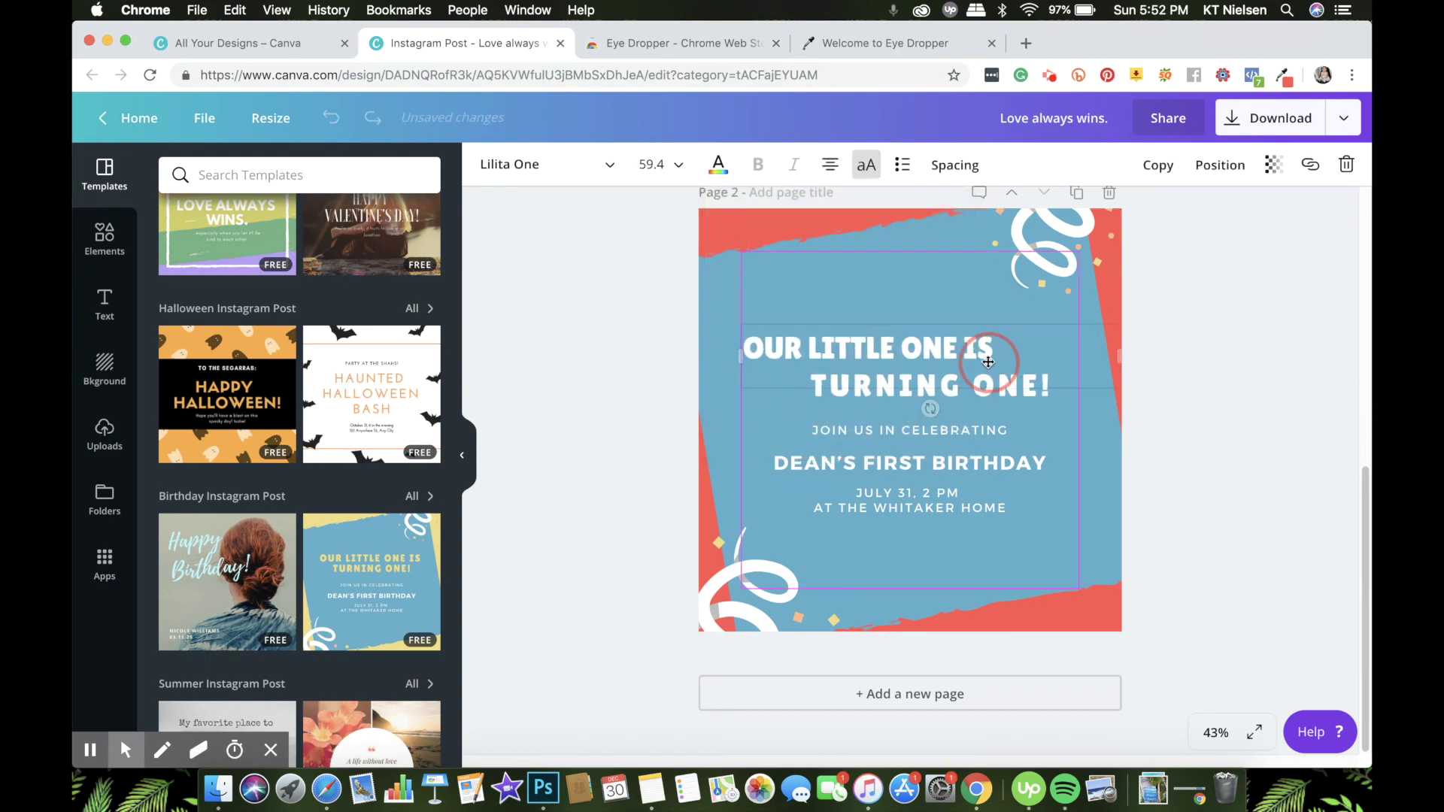
{"action": "left_click", "coordinate": [1059, 369]}
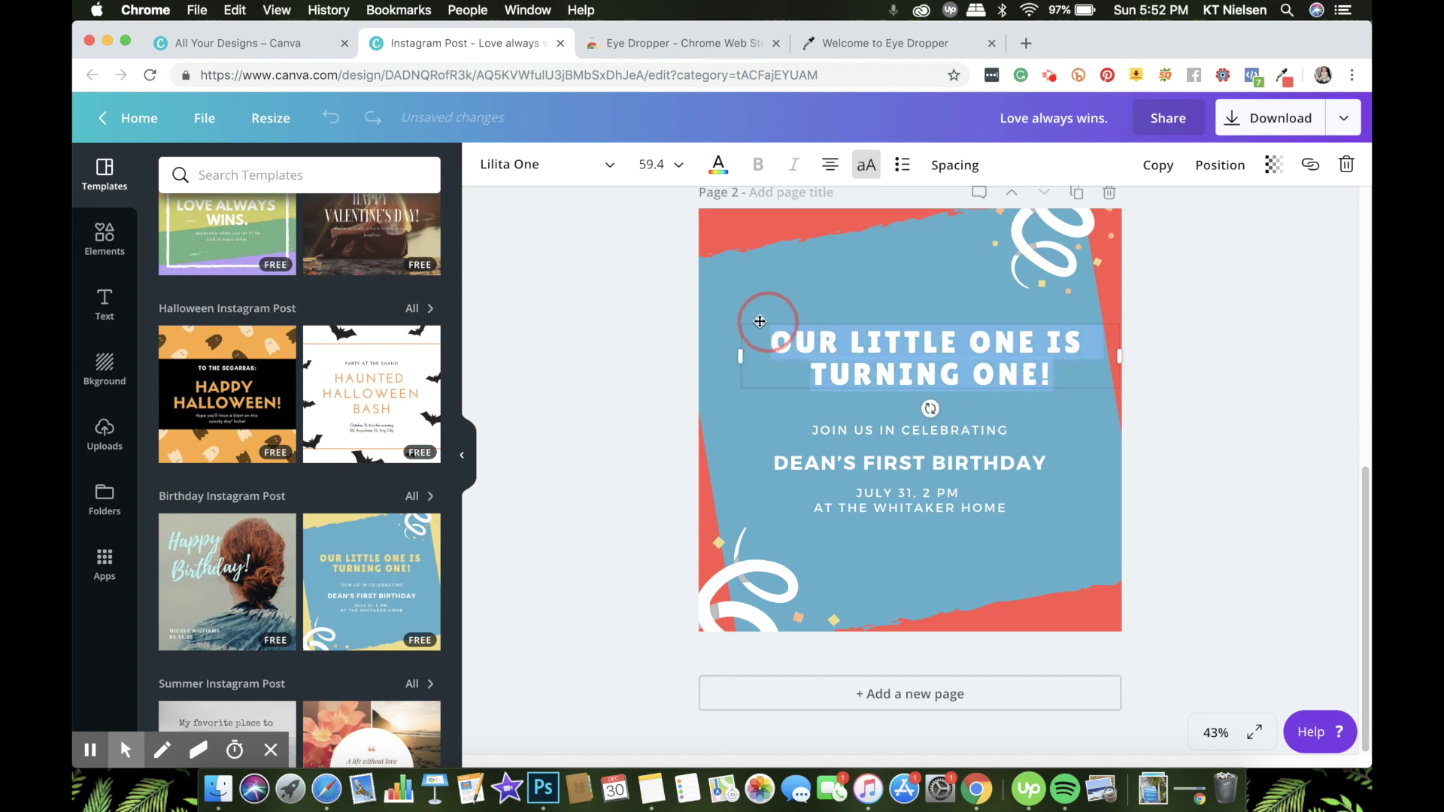
{"action": "left_click", "coordinate": [829, 164]}
{"action": "left_click", "coordinate": [839, 211]}
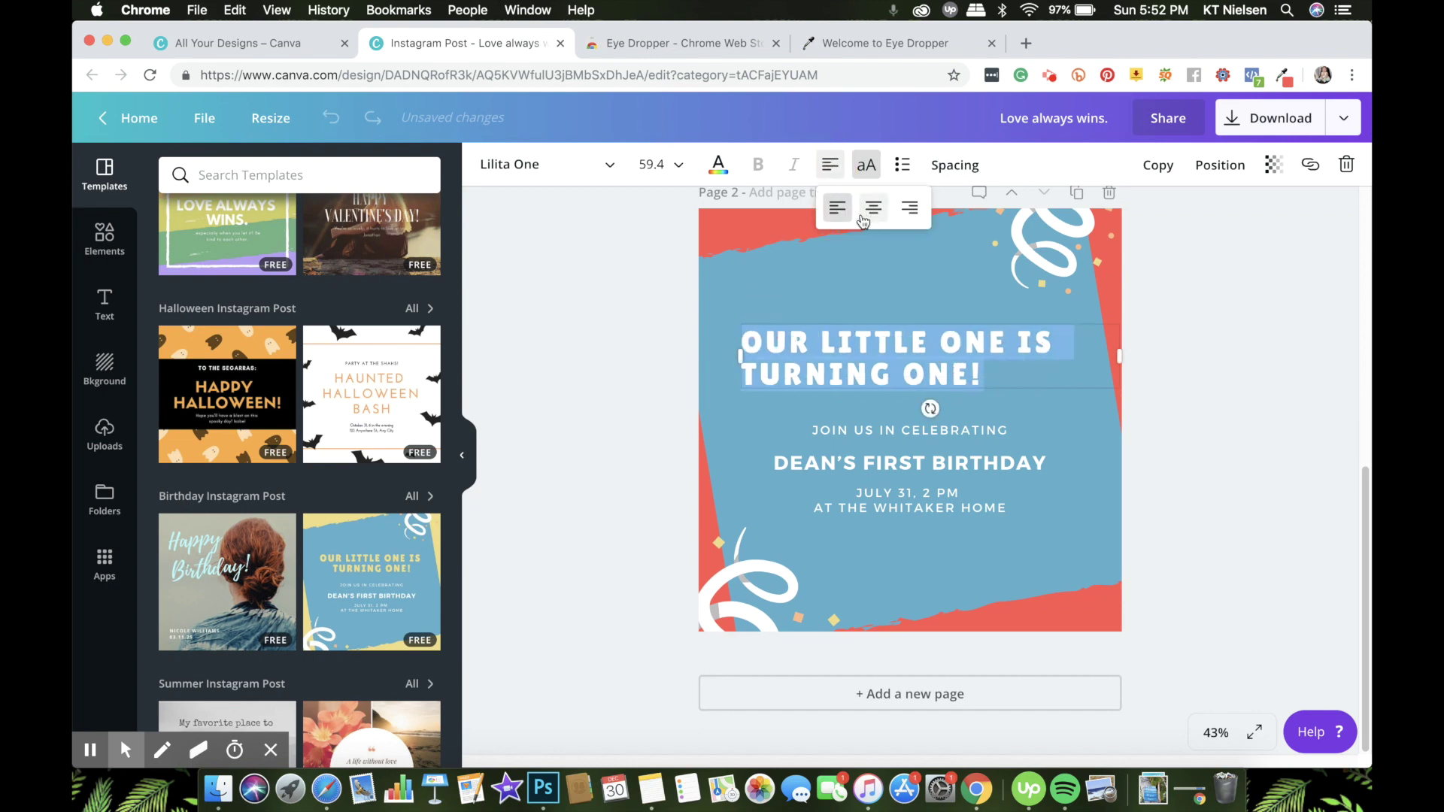
{"action": "left_click", "coordinate": [873, 208]}
Move the birthday heading slightly left so it sits roughly centred above "JOIN US IN CELEBRATING", and deselect it.
{"action": "left_click", "coordinate": [1185, 361]}
{"action": "left_click_drag", "start_coordinate": [1041, 350], "coordinate": [1011, 346]}
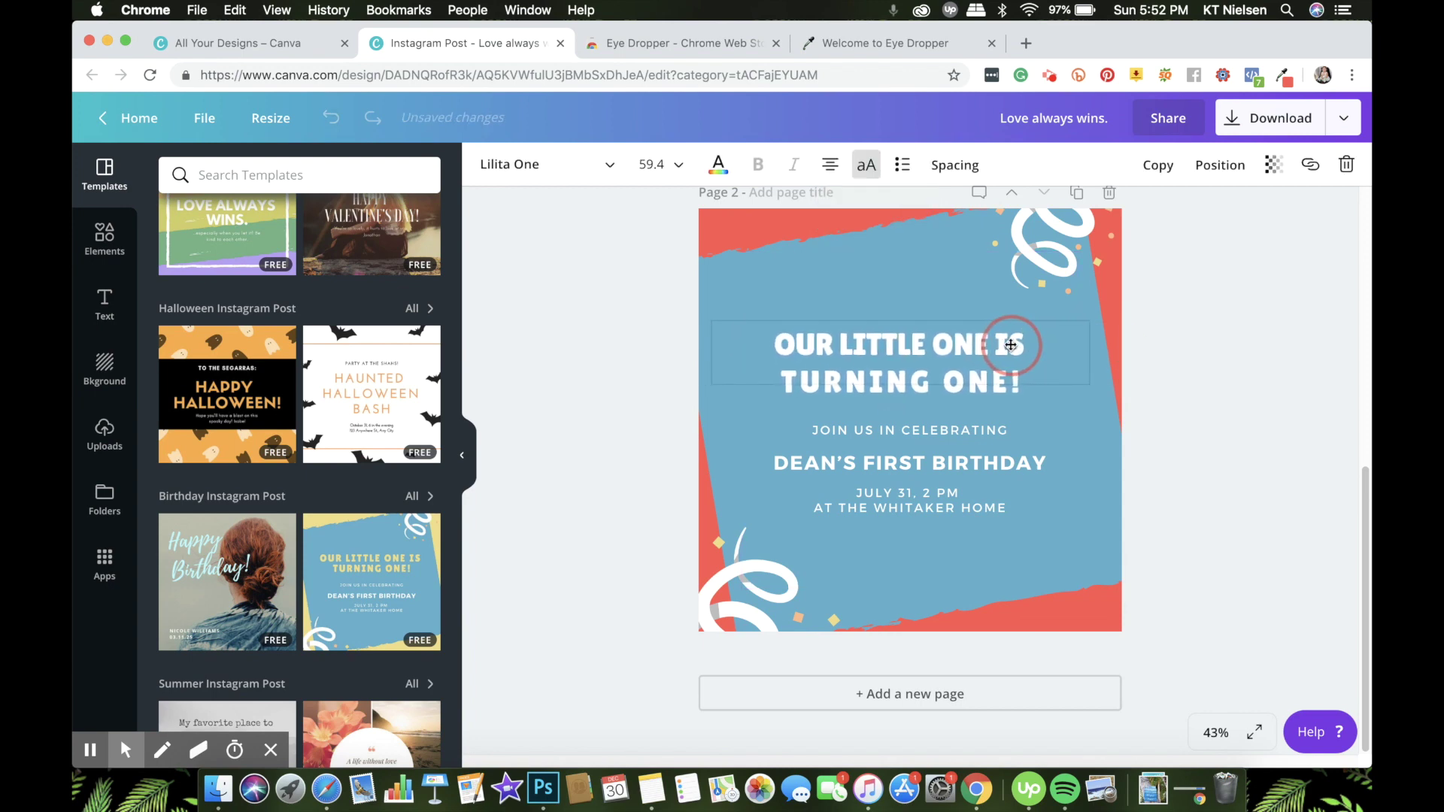
{"action": "left_click", "coordinate": [1222, 338]}
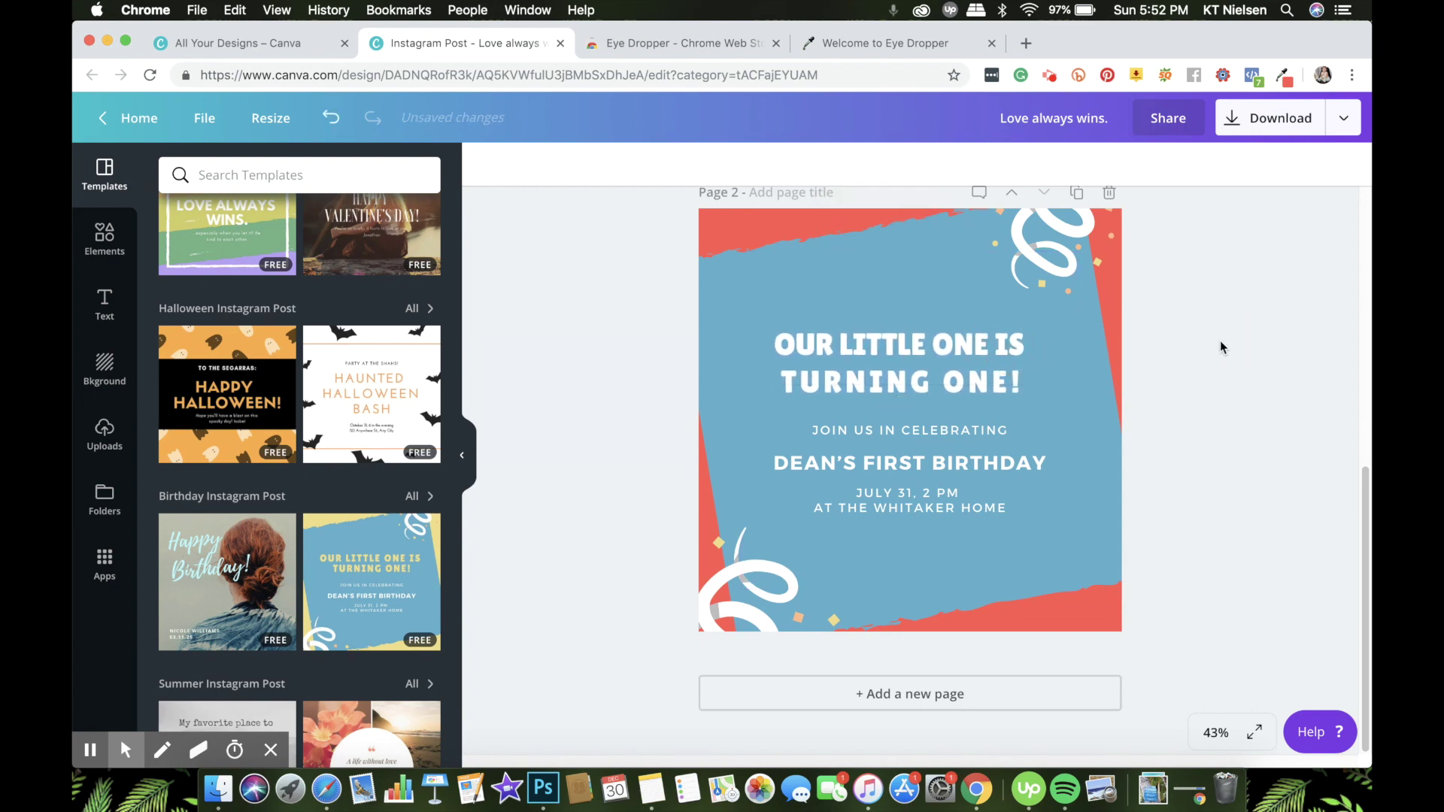